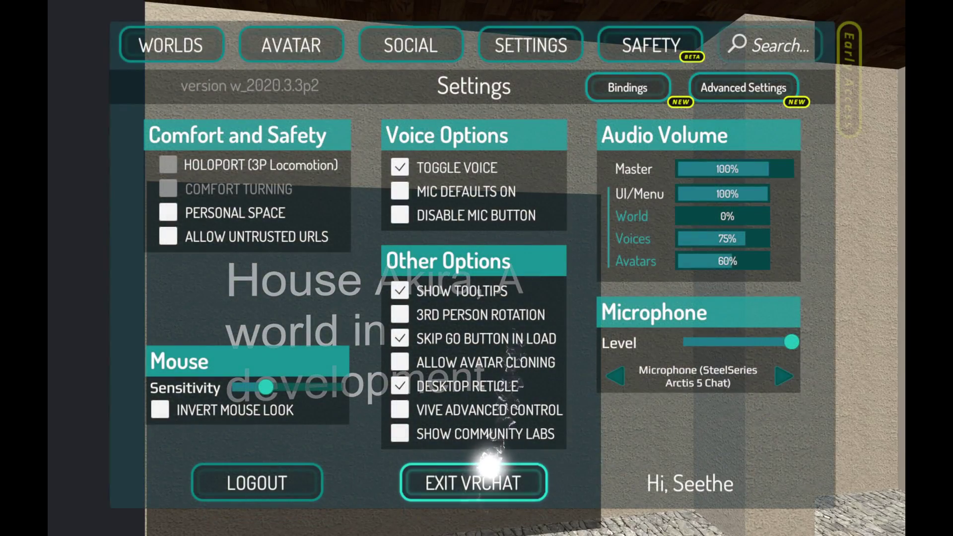
Exit VRChat and, back in the Unity editor, close the VRChat SDK window covering the scene.
{"action": "left_click", "coordinate": [490, 468]}
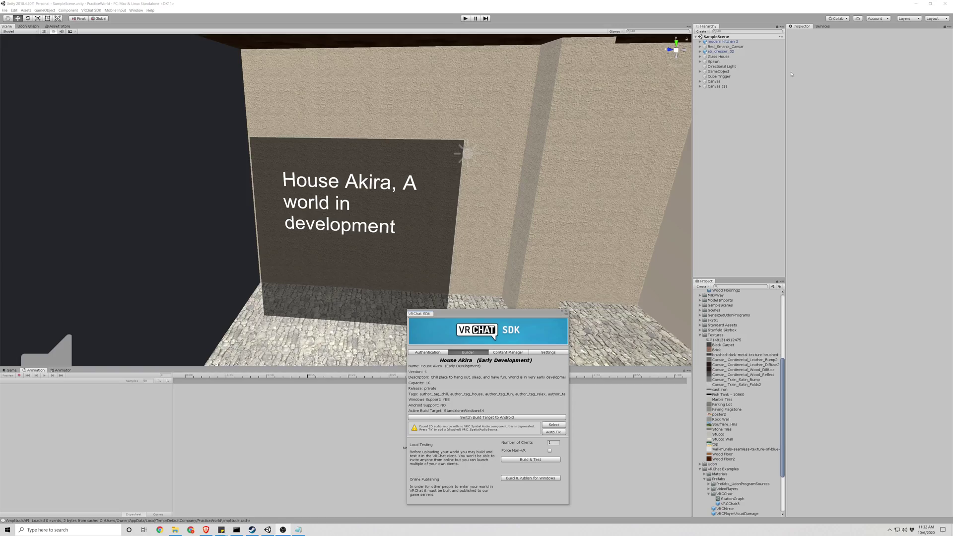
{"action": "left_click", "coordinate": [513, 237]}
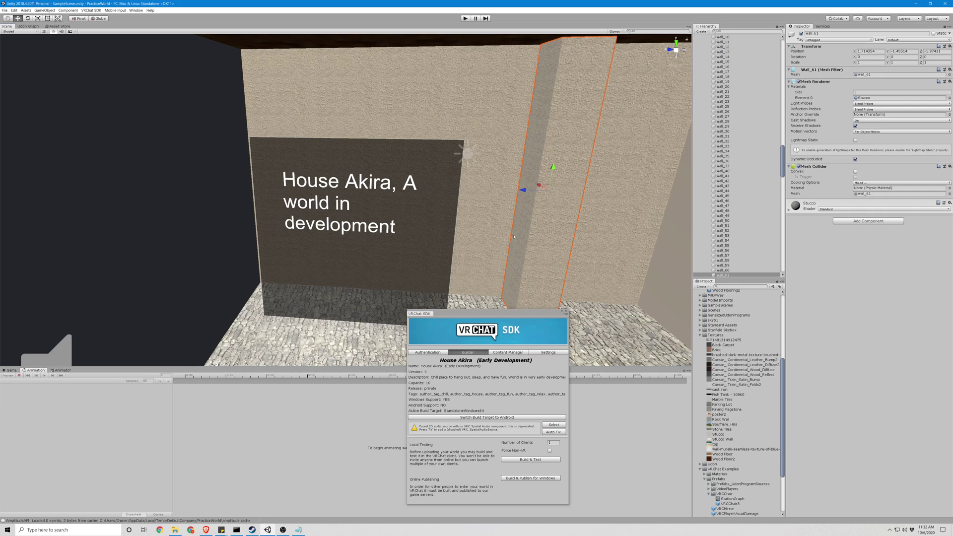
{"action": "left_click", "coordinate": [422, 215]}
{"action": "left_click", "coordinate": [565, 311]}
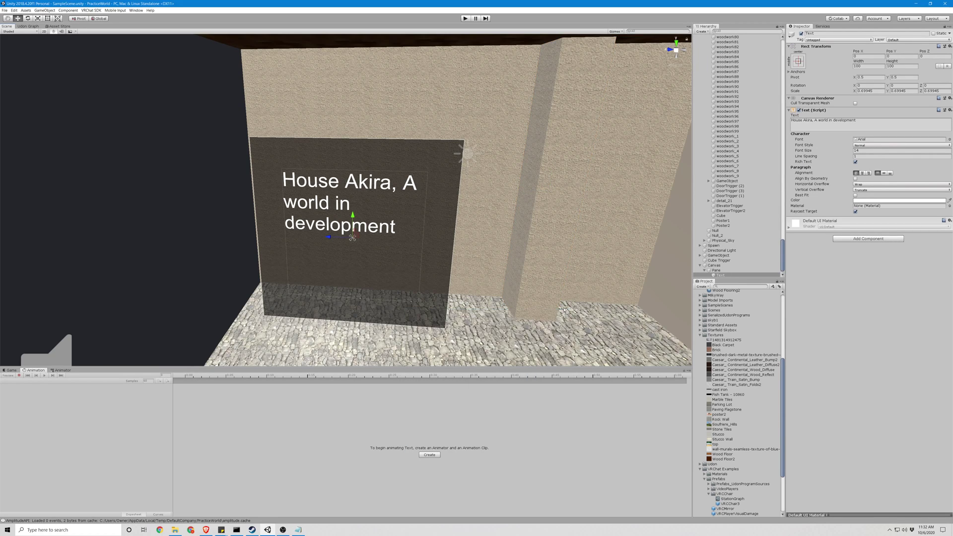
Select the existing sign's Text object under its Canvas and Pane, and nudge it slightly downward in the scene.
{"action": "right_click_drag", "start_coordinate": [528, 277], "coordinate": [545, 271]}
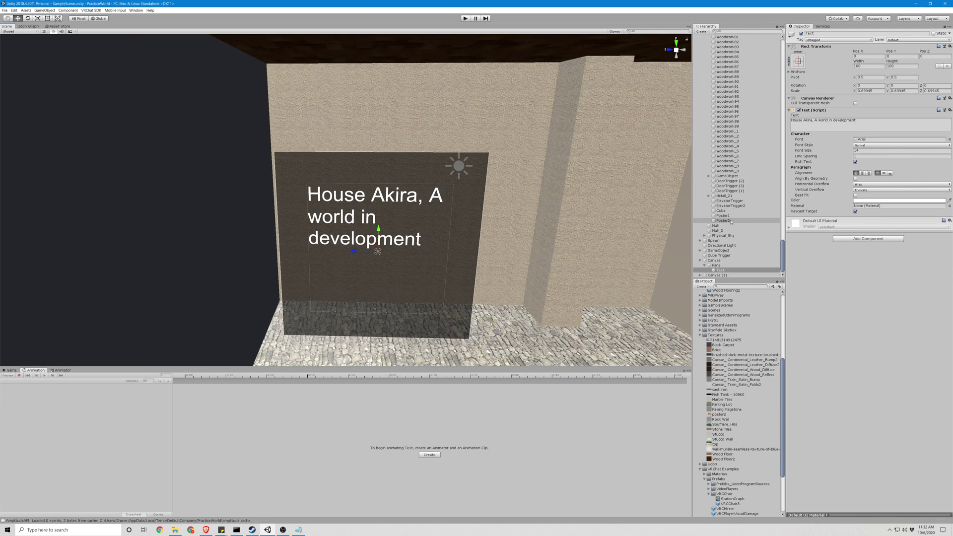
{"action": "left_click", "coordinate": [720, 270]}
{"action": "left_click", "coordinate": [723, 270]}
{"action": "left_click", "coordinate": [723, 261]}
{"action": "left_click", "coordinate": [718, 270]}
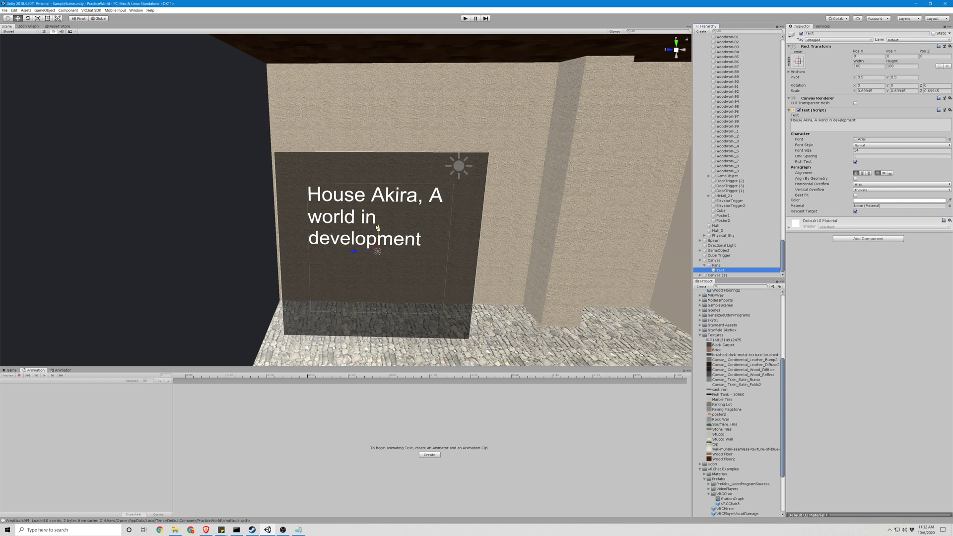
{"action": "mouse_move", "coordinate": [377, 227]}
{"action": "left_mouse_down"}
{"action": "mouse_move", "coordinate": [377, 218]}
{"action": "mouse_move", "coordinate": [378, 237]}
{"action": "mouse_move", "coordinate": [377, 229]}
{"action": "left_mouse_up"}
{"action": "mouse_move", "coordinate": [377, 229]}
{"action": "middle_mouse_down"}
{"action": "mouse_move", "coordinate": [353, 222]}
{"action": "mouse_move", "coordinate": [375, 226]}
{"action": "middle_mouse_up"}
{"action": "mouse_move", "coordinate": [531, 199]}
{"action": "right_mouse_down"}
{"action": "mouse_move", "coordinate": [621, 208]}
{"action": "mouse_move", "coordinate": [534, 199]}
{"action": "right_mouse_up"}
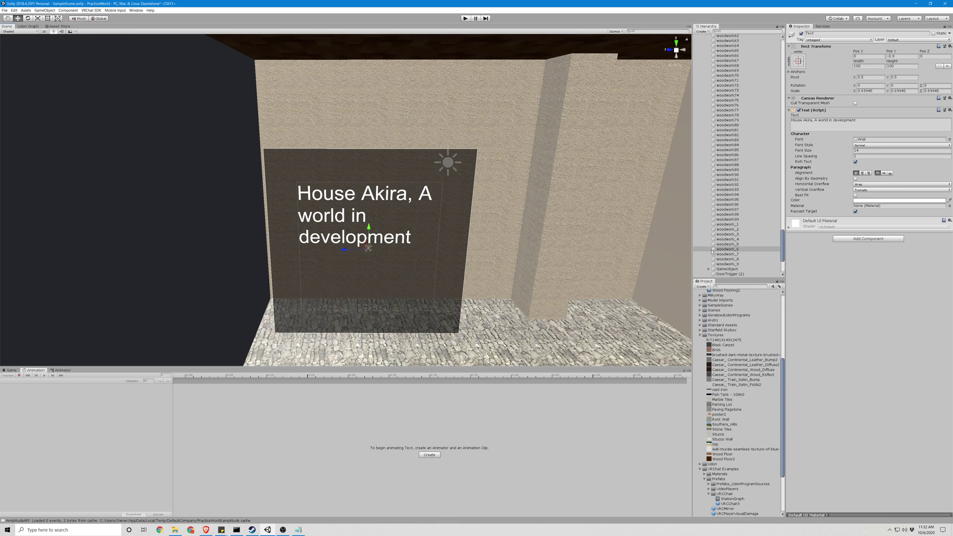
{"action": "right_click", "coordinate": [717, 275]}
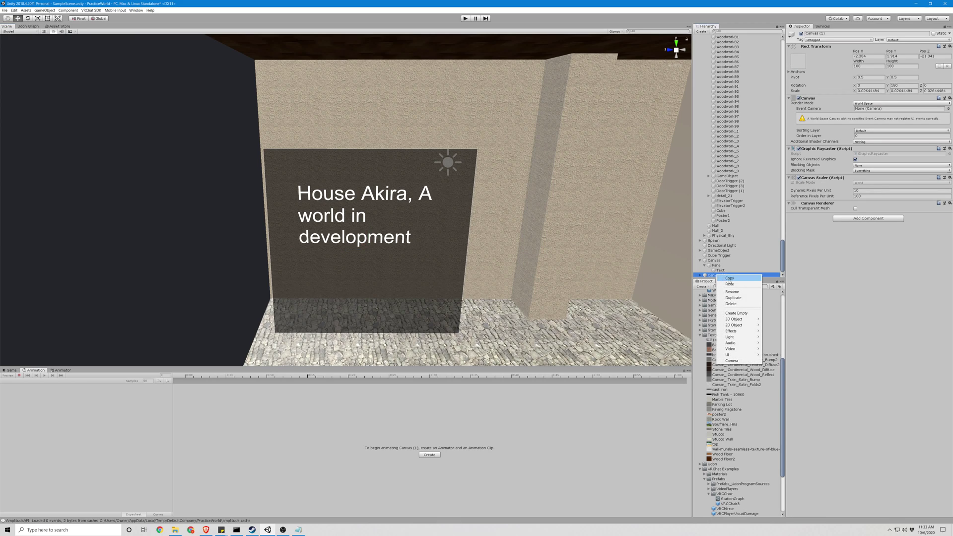
{"action": "left_click", "coordinate": [740, 313]}
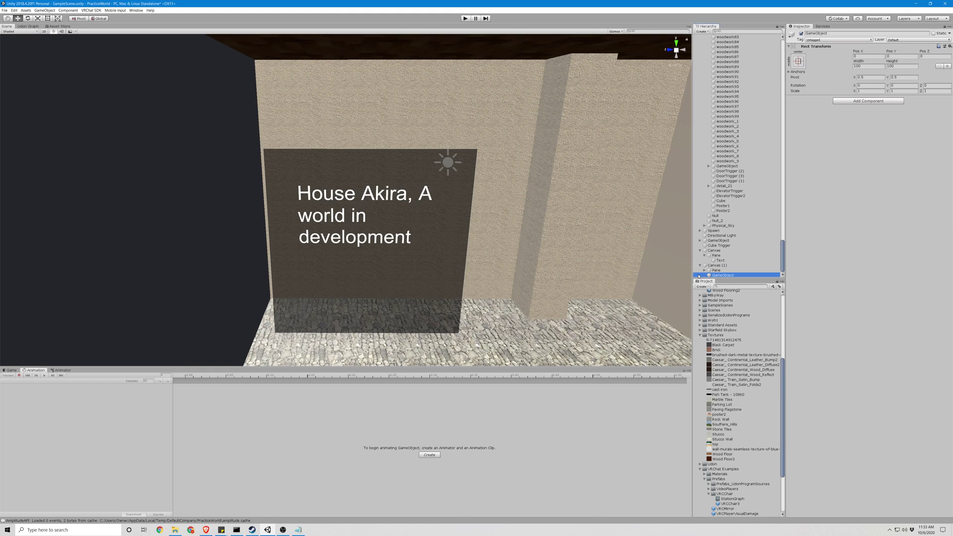
{"action": "mouse_move", "coordinate": [721, 277]}
{"action": "left_mouse_down"}
{"action": "mouse_move", "coordinate": [698, 269]}
{"action": "mouse_move", "coordinate": [710, 262]}
{"action": "mouse_move", "coordinate": [710, 275]}
{"action": "left_mouse_up"}
{"action": "key", "text": "F2"}
{"action": "key", "text": "Delete"}
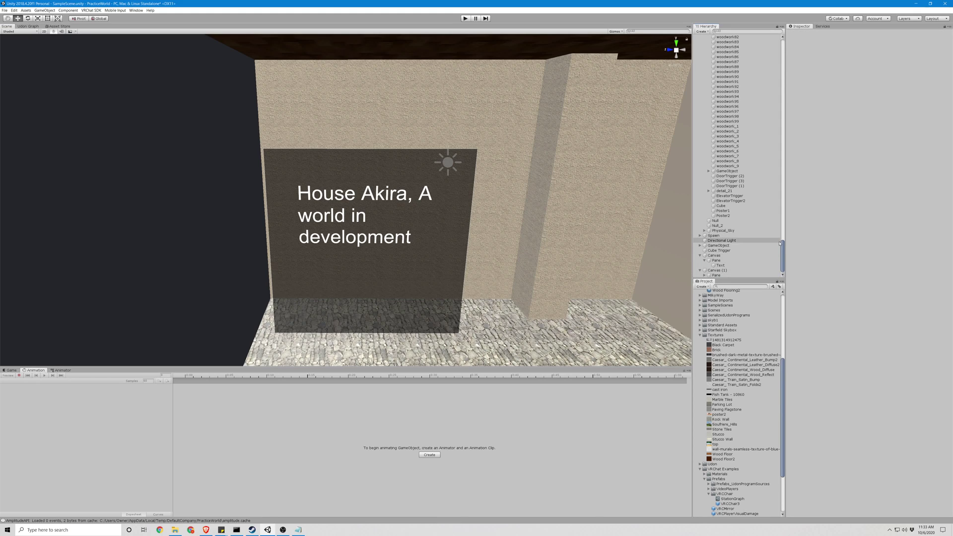
Create an empty child object under Glass House and rename it Canvas.
{"action": "left_click_drag", "start_coordinate": [782, 251], "coordinate": [745, 57]}
{"action": "right_click", "coordinate": [738, 60]}
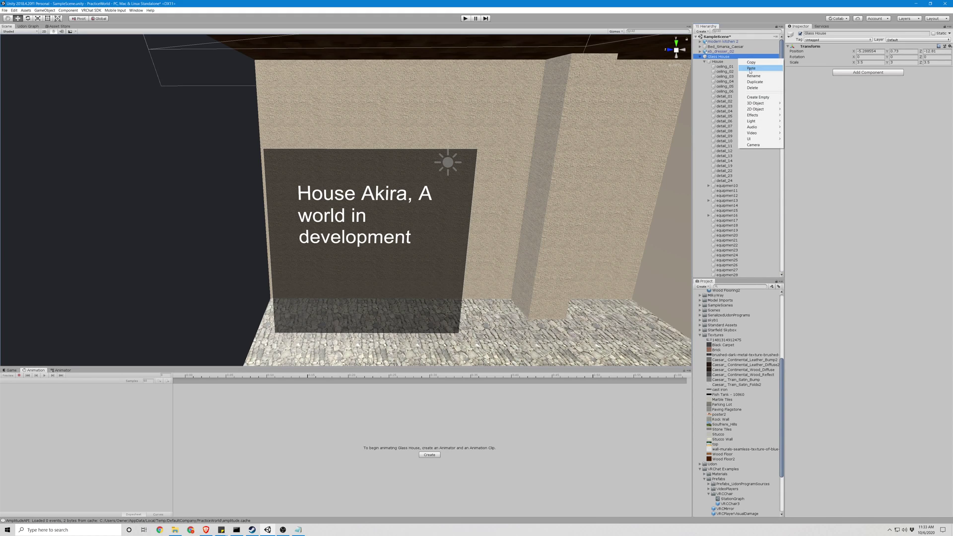
{"action": "left_click", "coordinate": [757, 97]}
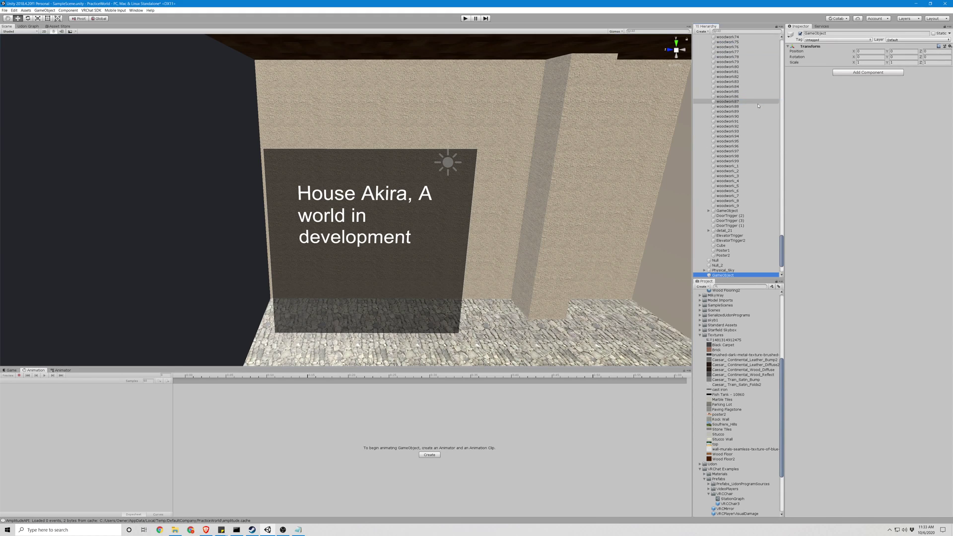
{"action": "left_click", "coordinate": [722, 276]}
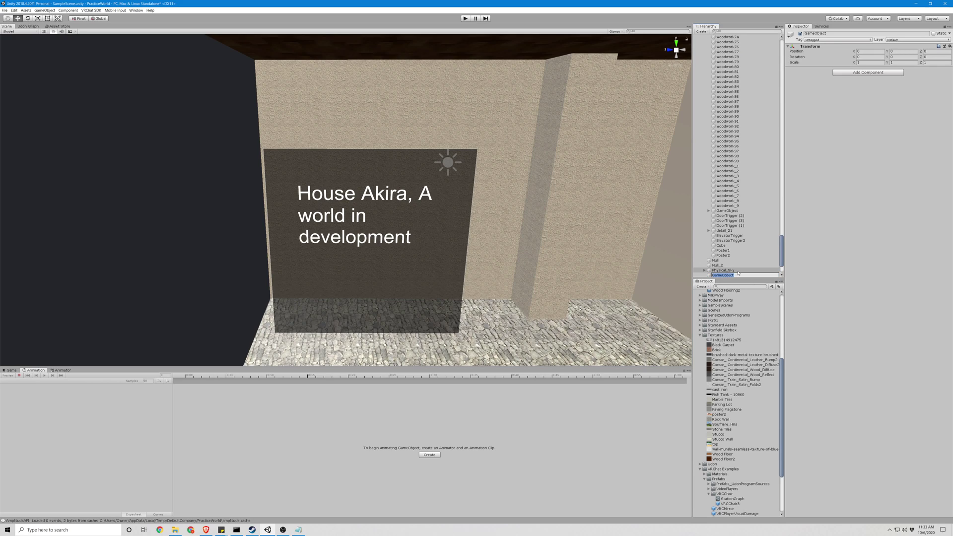
{"action": "type", "text": "V"}
{"action": "key", "text": "Return"}
{"action": "scroll", "coordinate": [738, 273], "scroll_direction": "down", "scroll_amount": 2}
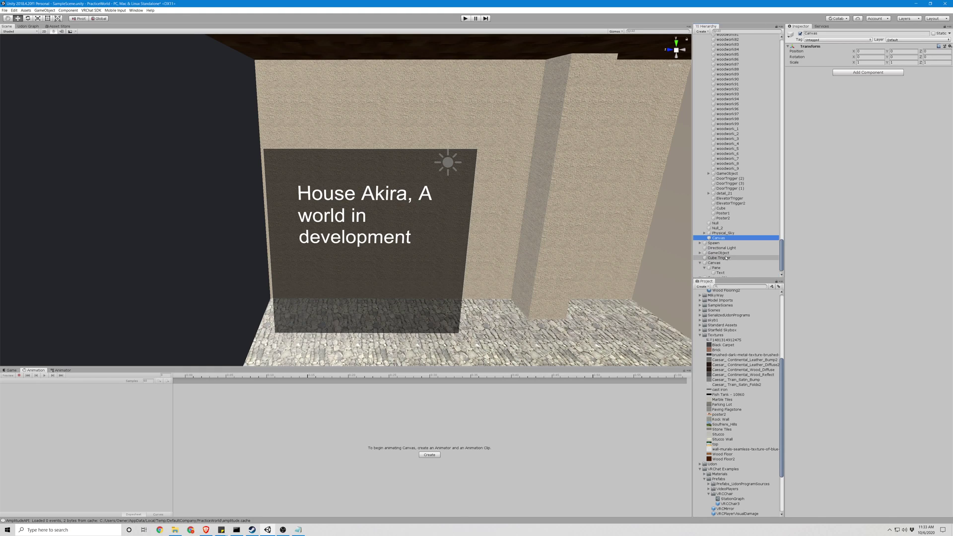
{"action": "scroll", "coordinate": [727, 238], "scroll_direction": "down", "scroll_amount": 2}
{"action": "left_click_drag", "start_coordinate": [726, 237], "coordinate": [695, 216]}
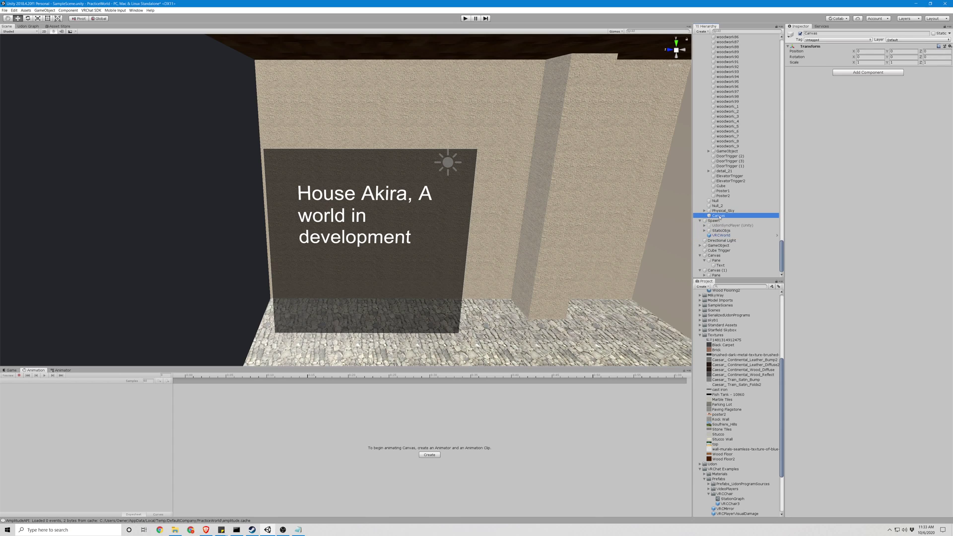
Create an empty child object under Glass House's Canvas and nest another empty object inside that child.
{"action": "middle_click_drag", "start_coordinate": [546, 220], "coordinate": [545, 218]}
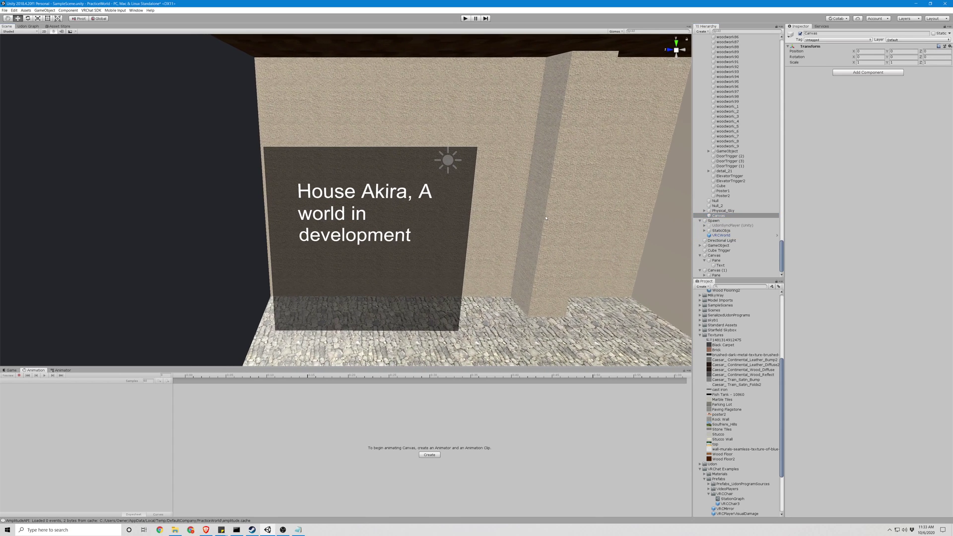
{"action": "right_click", "coordinate": [722, 217]}
{"action": "left_click", "coordinate": [745, 255]}
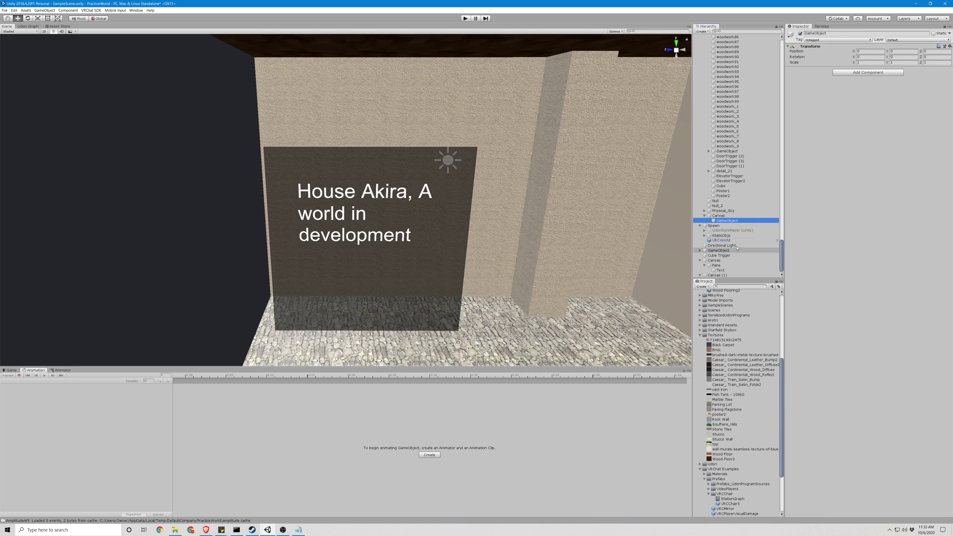
{"action": "right_click", "coordinate": [726, 220]}
{"action": "left_click", "coordinate": [743, 259]}
Rename the new Canvas's child object Pane and the object nested inside it Textarea.
{"action": "right_click", "coordinate": [731, 220]}
{"action": "left_click", "coordinate": [745, 240]}
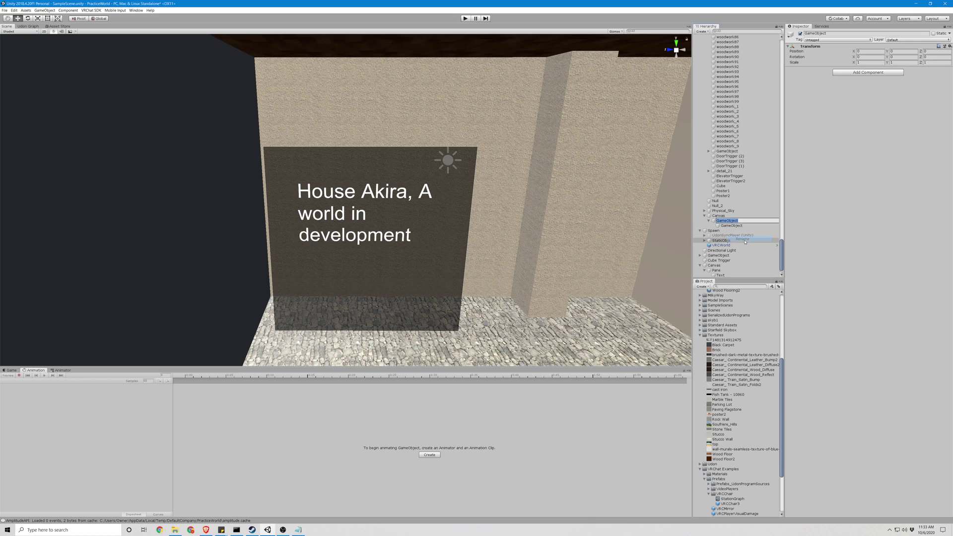
{"action": "type", "text": "Pane"}
{"action": "key", "text": "Return"}
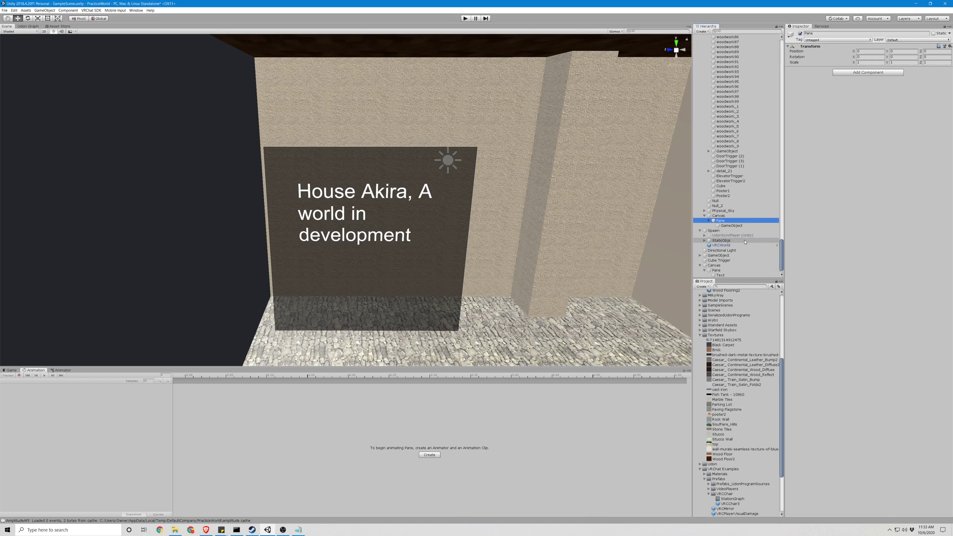
{"action": "right_click", "coordinate": [735, 226]}
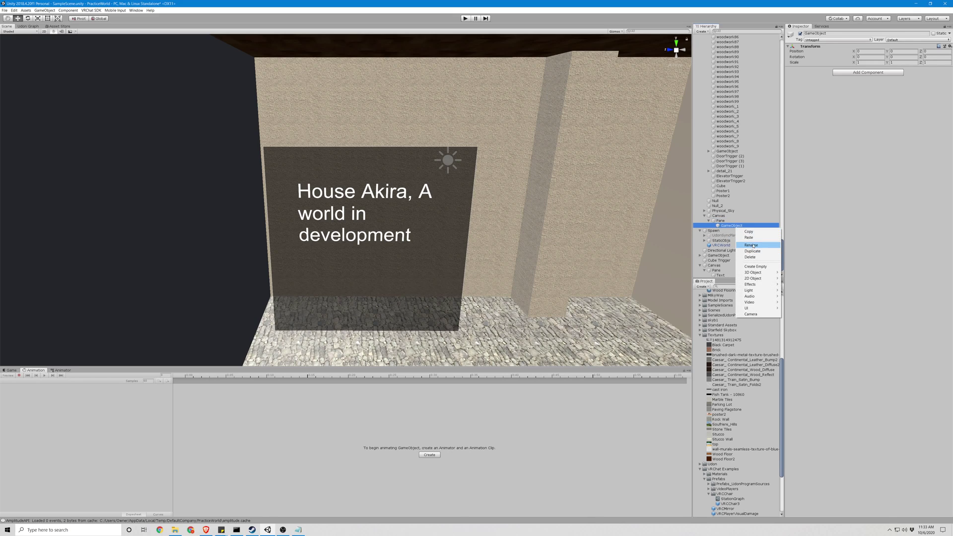
{"action": "left_click", "coordinate": [754, 245]}
{"action": "type", "text": "Texta"}
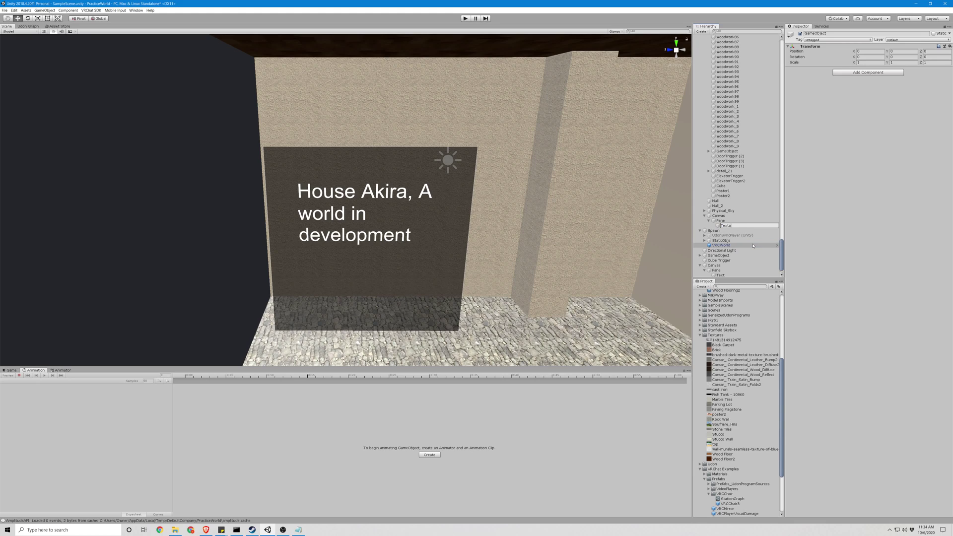
{"action": "type", "text": "rea"}
{"action": "key", "text": "Return"}
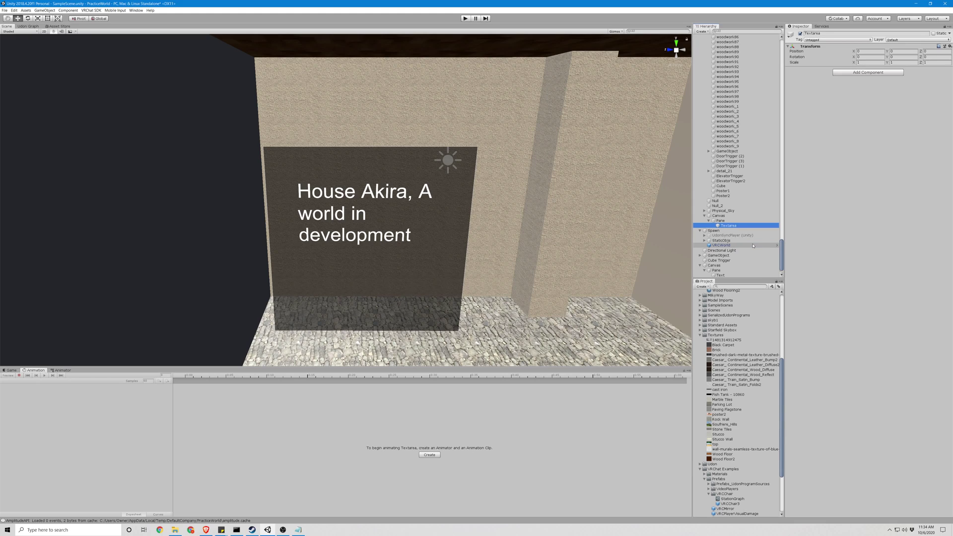
Add Rect Transform and Canvas components to the Canvas object under Glass House.
{"action": "left_click", "coordinate": [724, 216]}
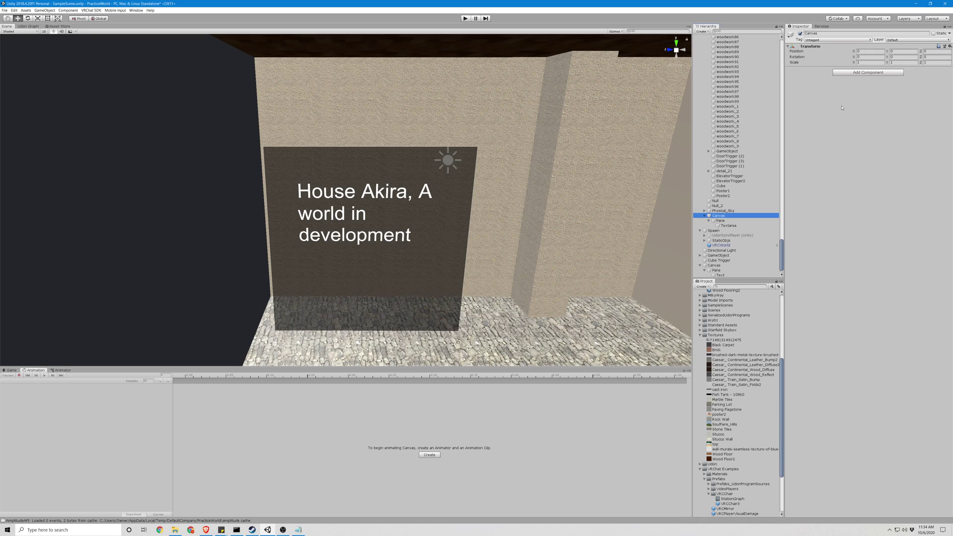
{"action": "left_click", "coordinate": [849, 73]}
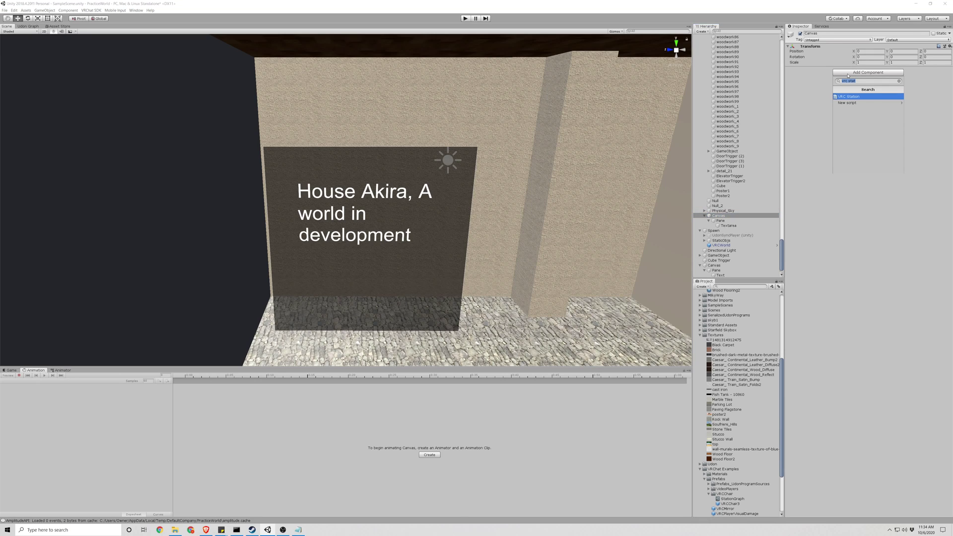
{"action": "type", "text": "trans"}
{"action": "key", "text": "Return"}
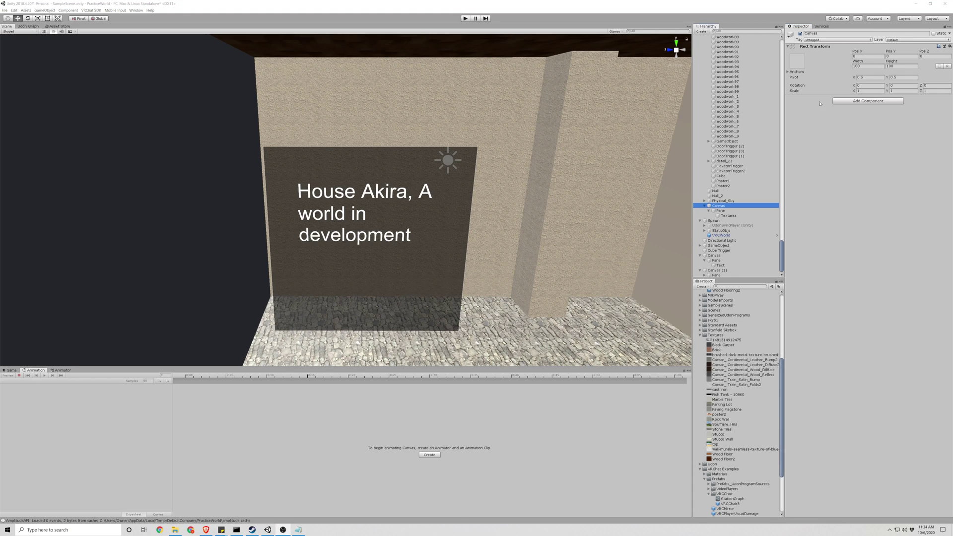
{"action": "left_click", "coordinate": [848, 102]}
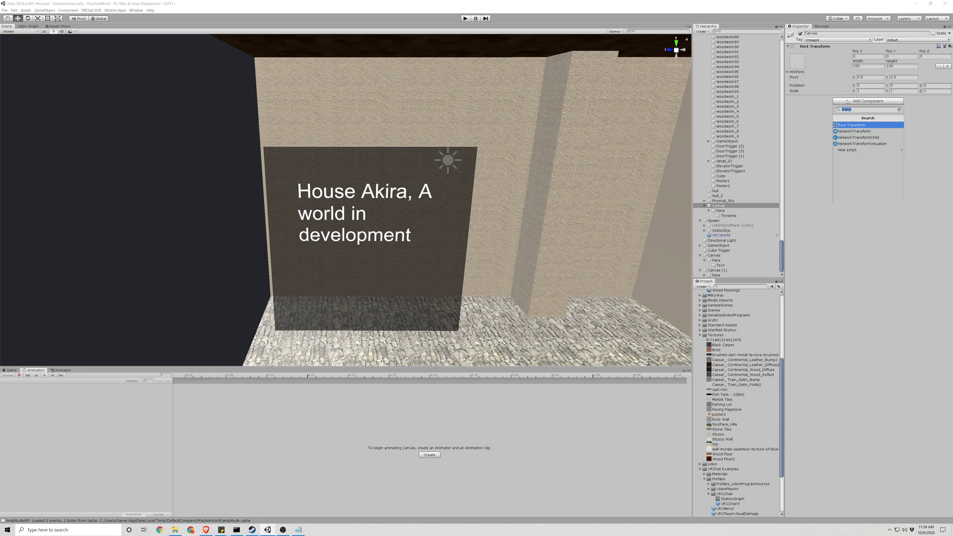
{"action": "type", "text": "can"}
{"action": "key", "text": "Return"}
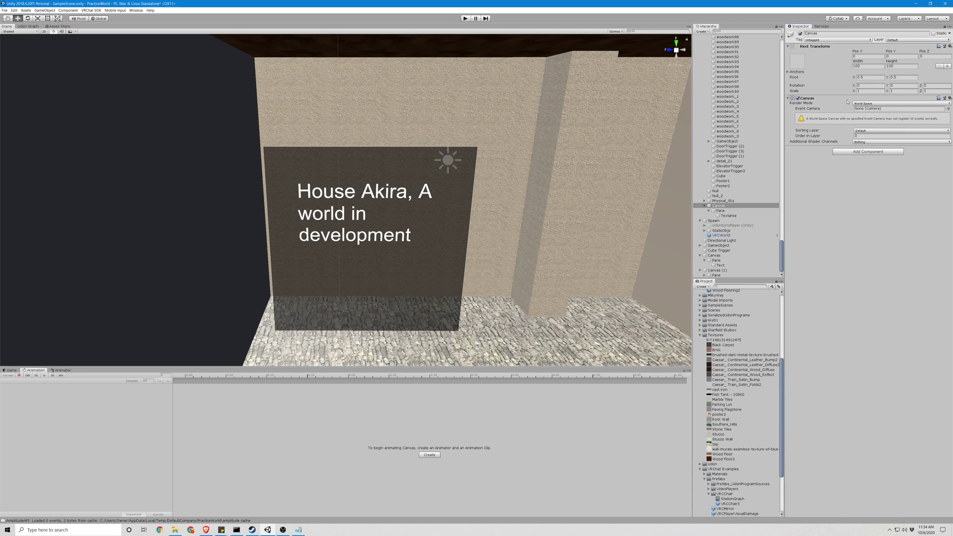
Add Canvas Renderer and Canvas Scaler components to the same Canvas object.
{"action": "left_click", "coordinate": [836, 153]}
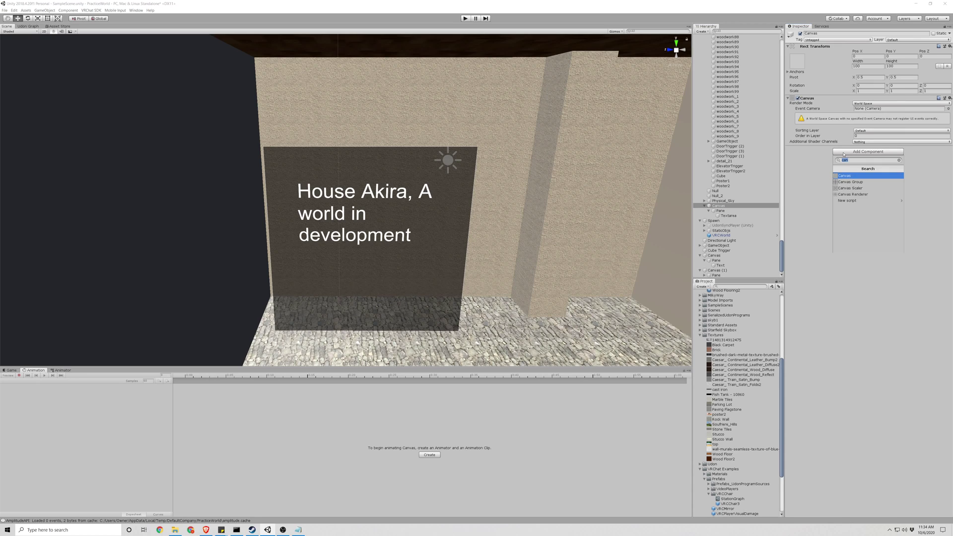
{"action": "left_click", "coordinate": [856, 195]}
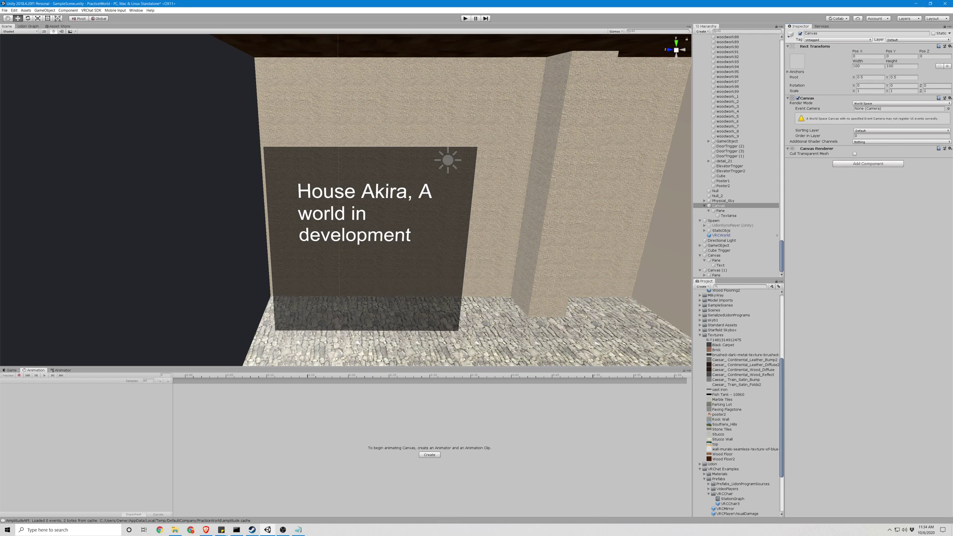
{"action": "left_click", "coordinate": [718, 205]}
{"action": "left_click", "coordinate": [838, 163]}
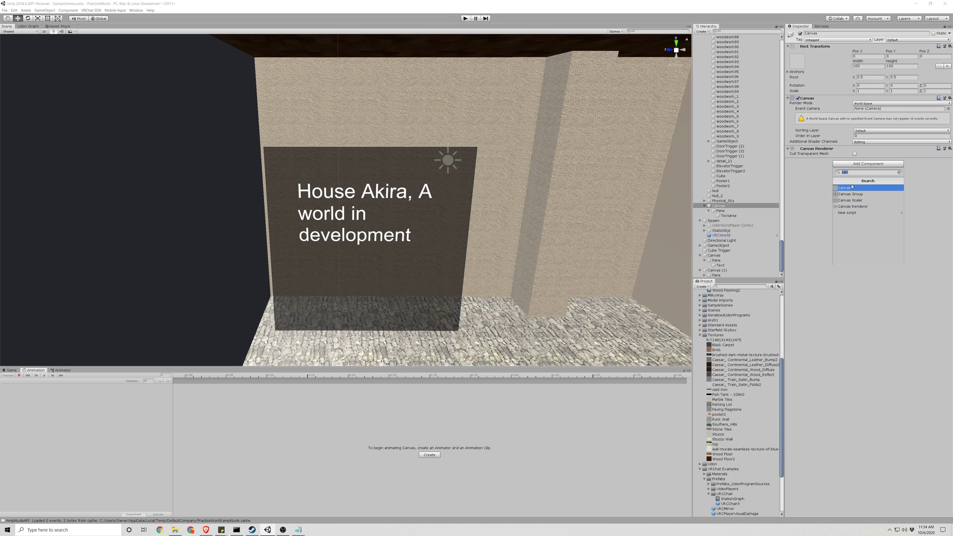
{"action": "left_click", "coordinate": [856, 201]}
Add a Graphic Raycaster component to the Canvas object under Glass House.
{"action": "left_click", "coordinate": [855, 190]}
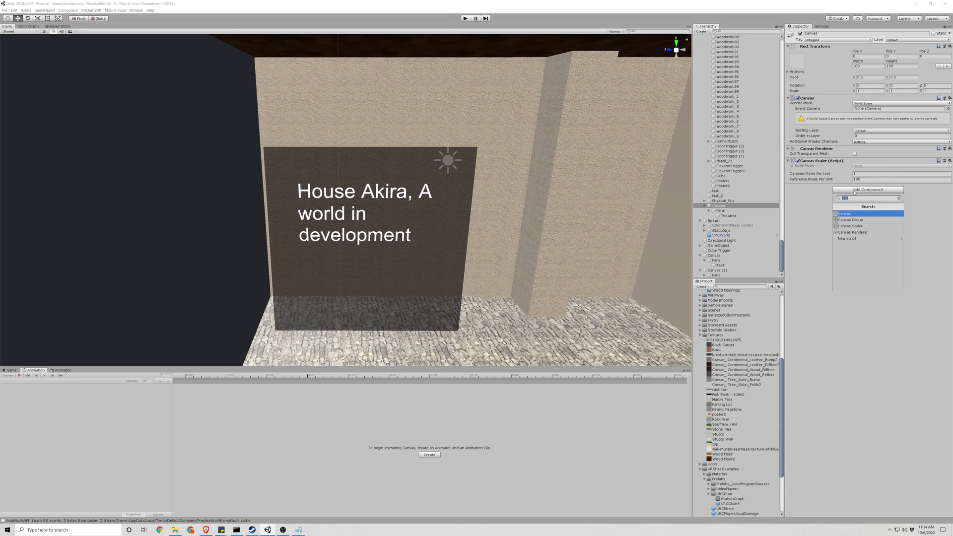
{"action": "type", "text": "graphi"}
{"action": "key", "text": "Return"}
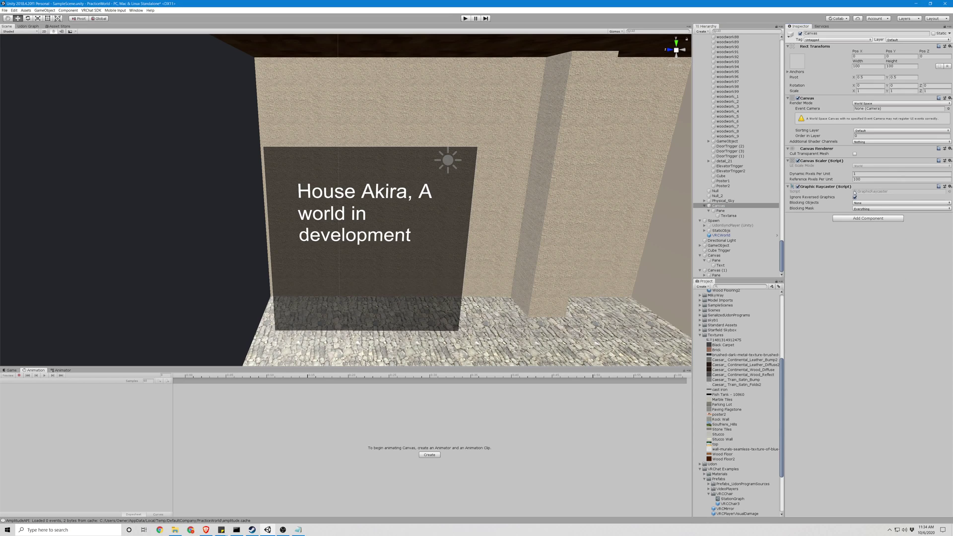
{"action": "left_click", "coordinate": [854, 175]}
Add an Image component to the Pane object inside the new Canvas.
{"action": "left_click", "coordinate": [721, 210]}
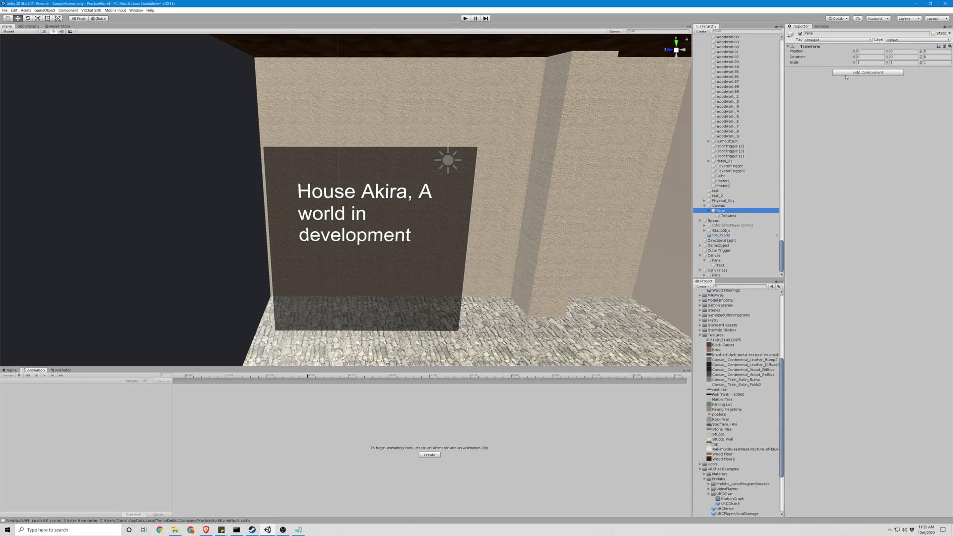
{"action": "left_click", "coordinate": [847, 73]}
{"action": "type", "text": "image"}
{"action": "left_click", "coordinate": [842, 97]}
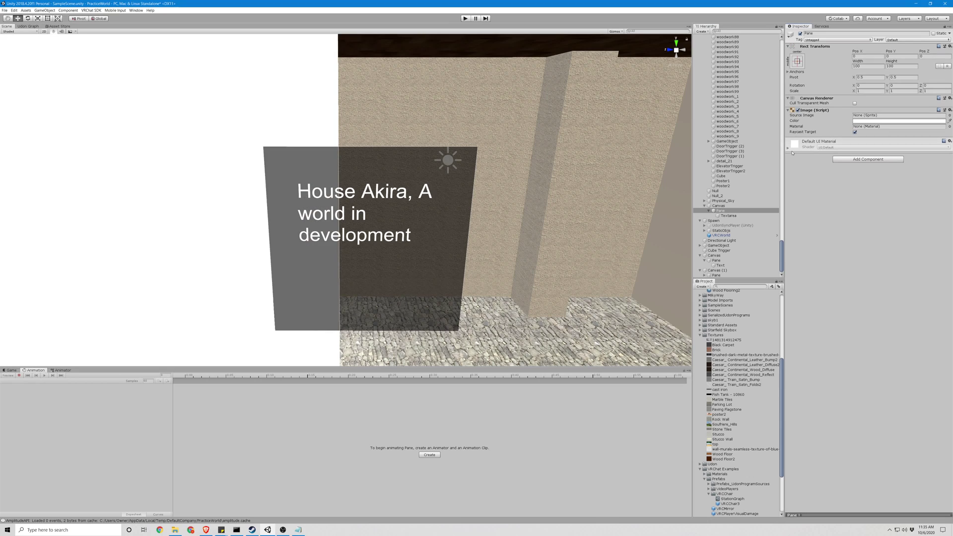
Add a Text component to the Textarea object nested inside the new Pane.
{"action": "left_click", "coordinate": [729, 216]}
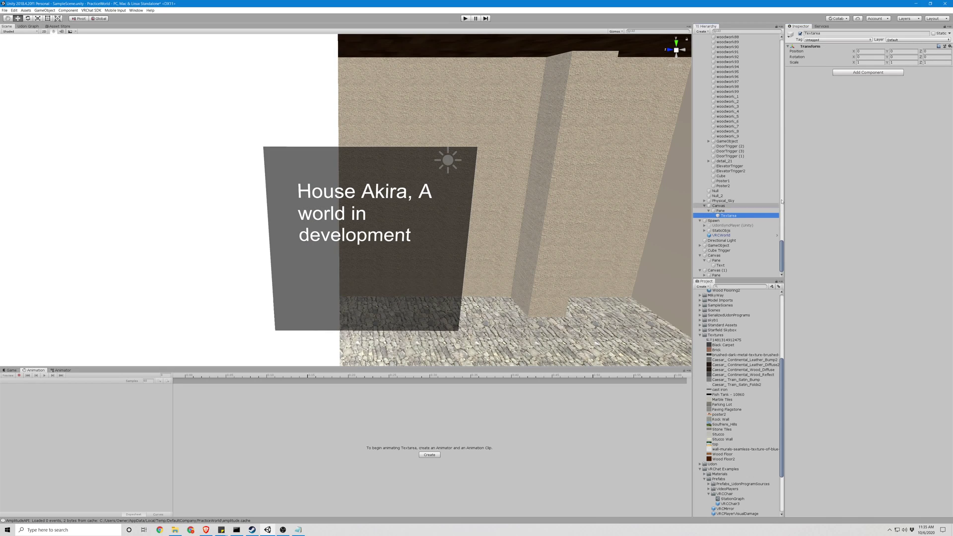
{"action": "left_click", "coordinate": [868, 72]}
{"action": "type", "text": "text"}
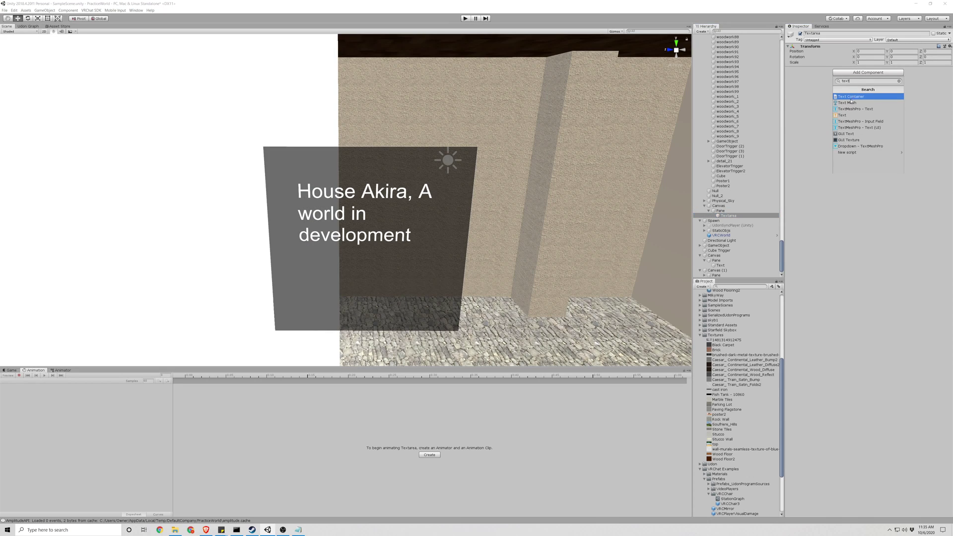
{"action": "left_click", "coordinate": [849, 116]}
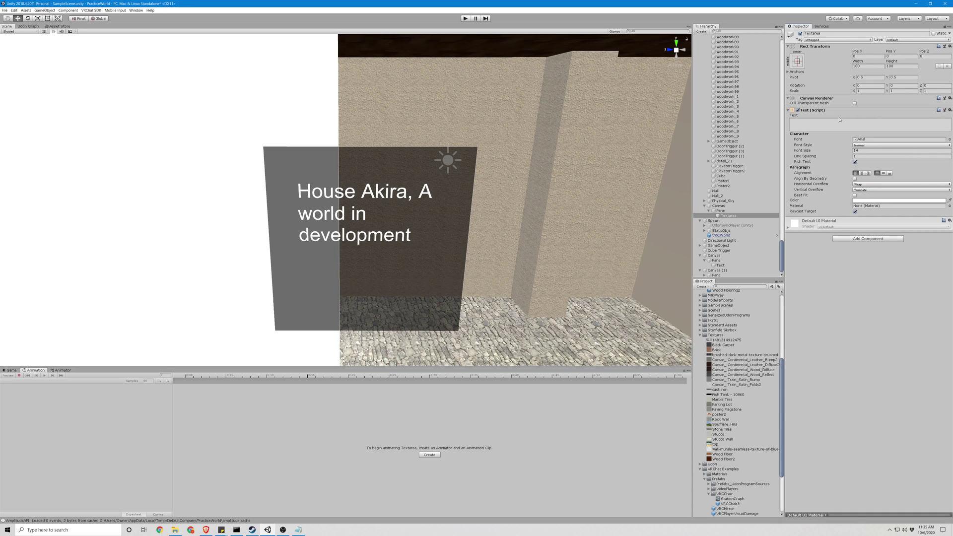
{"action": "left_click", "coordinate": [831, 126]}
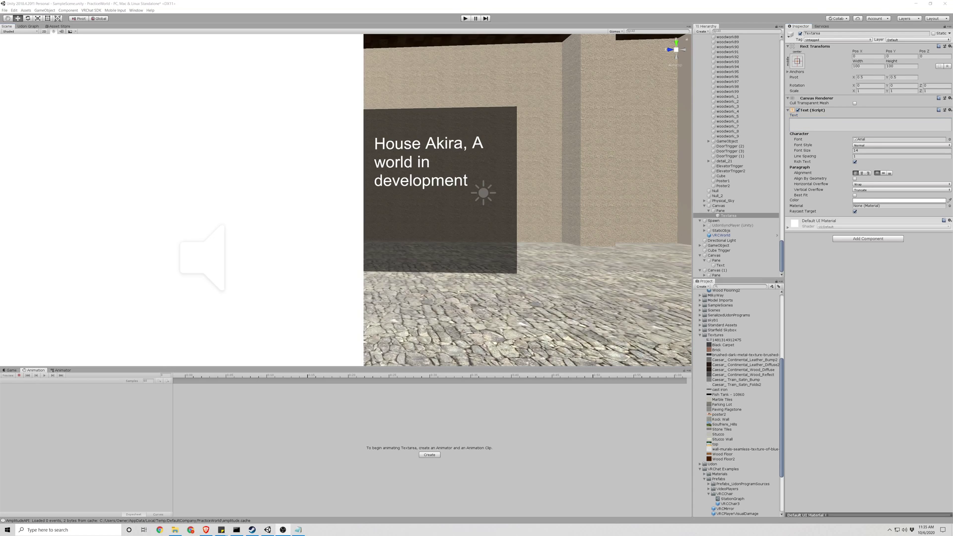
Scale the Canvas under Glass House down to about -0.0097 on all three axes.
{"action": "right_click_drag", "start_coordinate": [523, 232], "coordinate": [442, 229]}
{"action": "left_click", "coordinate": [719, 205]}
{"action": "right_click_drag", "start_coordinate": [497, 209], "coordinate": [398, 205]}
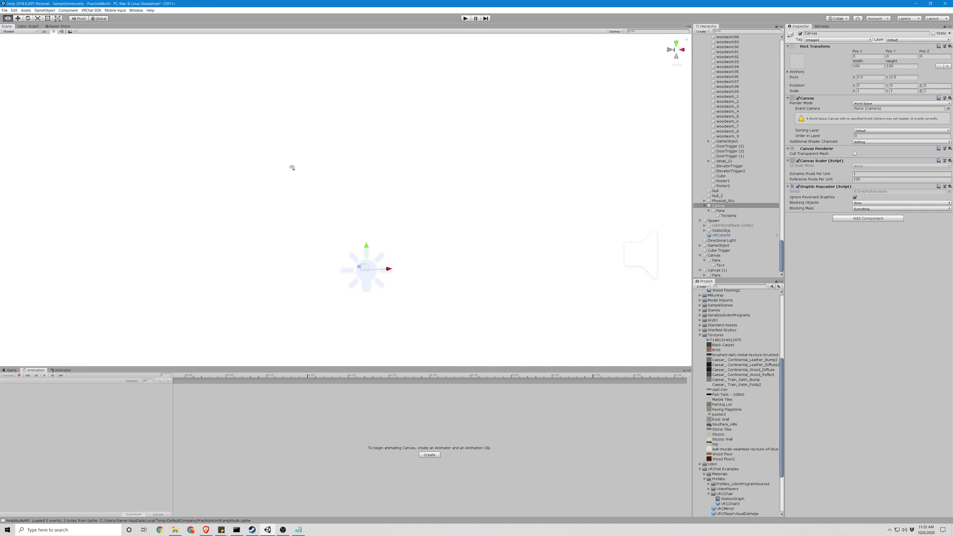
{"action": "left_click", "coordinate": [37, 19]}
{"action": "mouse_move", "coordinate": [365, 272]}
{"action": "left_mouse_down"}
{"action": "mouse_move", "coordinate": [390, 304]}
{"action": "mouse_move", "coordinate": [388, 268]}
{"action": "mouse_move", "coordinate": [368, 274]}
{"action": "mouse_move", "coordinate": [374, 286]}
{"action": "mouse_move", "coordinate": [370, 279]}
{"action": "left_mouse_up"}
{"action": "left_click_drag", "start_coordinate": [428, 258], "coordinate": [459, 242], "text": "alt"}
{"action": "scroll", "coordinate": [426, 239], "scroll_direction": "down", "scroll_amount": 10}
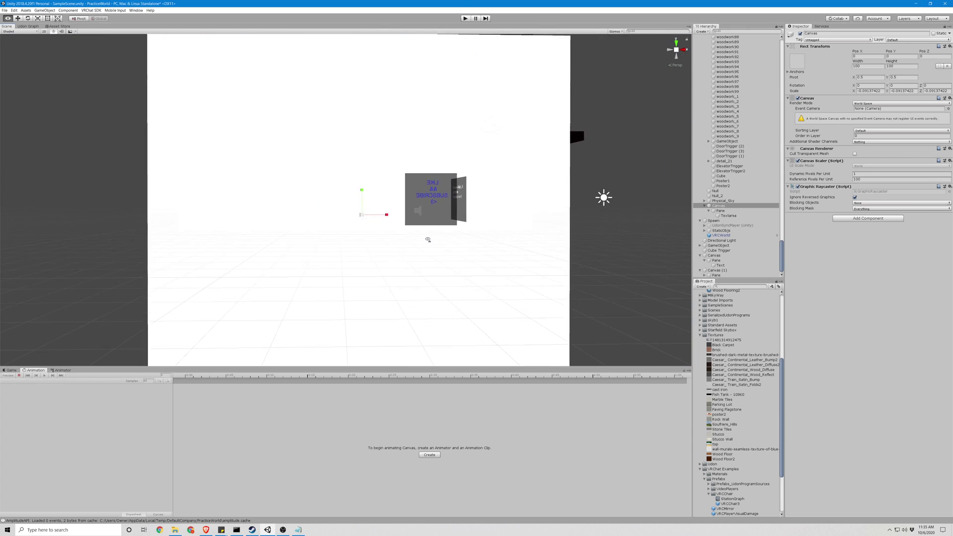
{"action": "left_click_drag", "start_coordinate": [361, 214], "coordinate": [367, 240]}
{"action": "scroll", "coordinate": [367, 240], "scroll_direction": "up", "scroll_amount": 10}
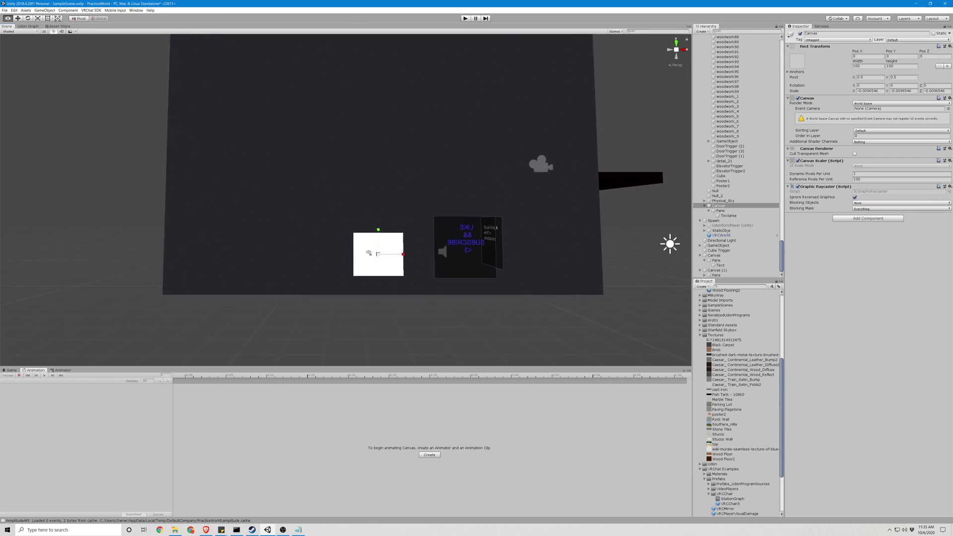
{"action": "left_click_drag", "start_coordinate": [373, 261], "coordinate": [401, 272], "text": "alt"}
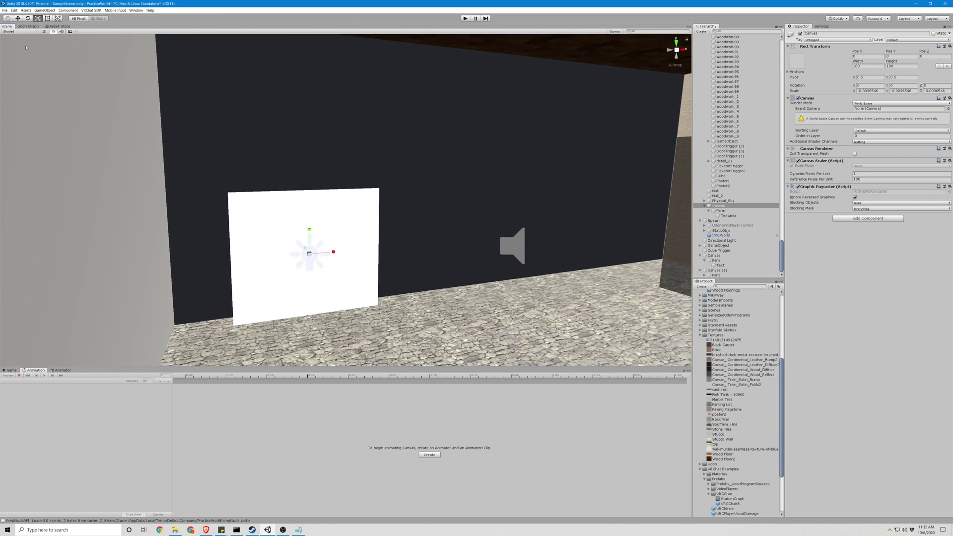
Move the Canvas across the room and place it just in front of the wall beside the grey door.
{"action": "left_click", "coordinate": [18, 18]}
{"action": "left_click_drag", "start_coordinate": [304, 248], "coordinate": [389, 283]}
{"action": "left_click_drag", "start_coordinate": [395, 222], "coordinate": [453, 258], "text": "alt"}
{"action": "left_click_drag", "start_coordinate": [278, 256], "coordinate": [214, 167]}
{"action": "left_click_drag", "start_coordinate": [197, 215], "coordinate": [430, 262]}
{"action": "right_click_drag", "start_coordinate": [430, 262], "coordinate": [553, 239]}
{"action": "key", "text": "s"}
{"action": "key", "text": "d"}
{"action": "mouse_move", "coordinate": [308, 207]}
{"action": "left_mouse_down"}
{"action": "mouse_move", "coordinate": [304, 159]}
{"action": "mouse_move", "coordinate": [292, 192]}
{"action": "mouse_move", "coordinate": [327, 173]}
{"action": "mouse_move", "coordinate": [309, 190]}
{"action": "left_mouse_up"}
{"action": "right_click_drag", "start_coordinate": [571, 190], "coordinate": [334, 171]}
{"action": "key", "text": "d"}
{"action": "left_click_drag", "start_coordinate": [287, 203], "coordinate": [274, 203]}
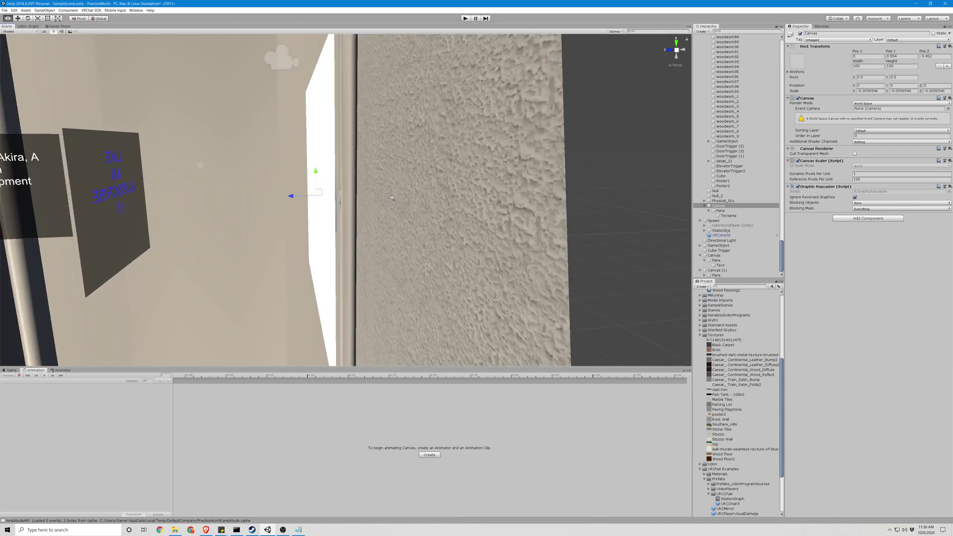
{"action": "right_click_drag", "start_coordinate": [392, 199], "coordinate": [531, 189]}
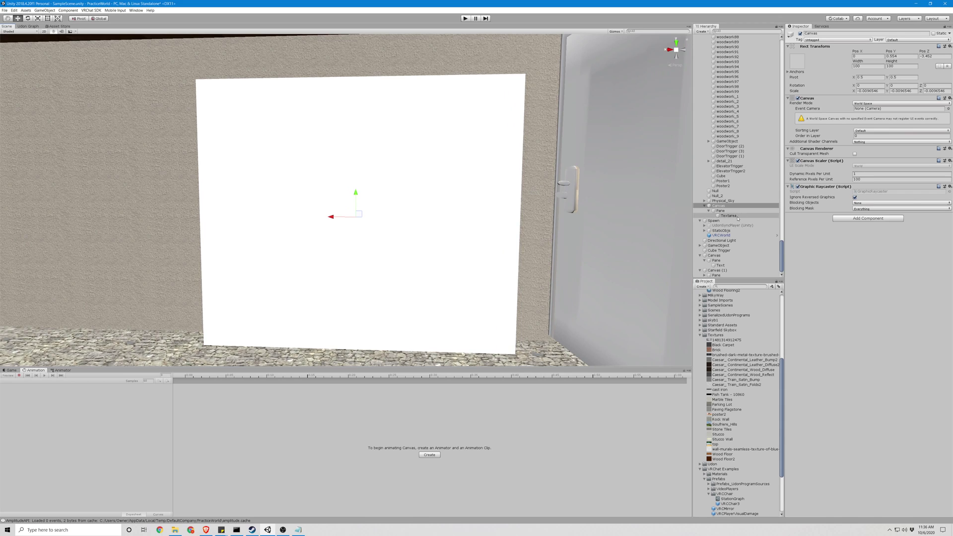
Change the Pane's Image color to near-black and lower its opacity so it is slightly see-through.
{"action": "left_click", "coordinate": [721, 211]}
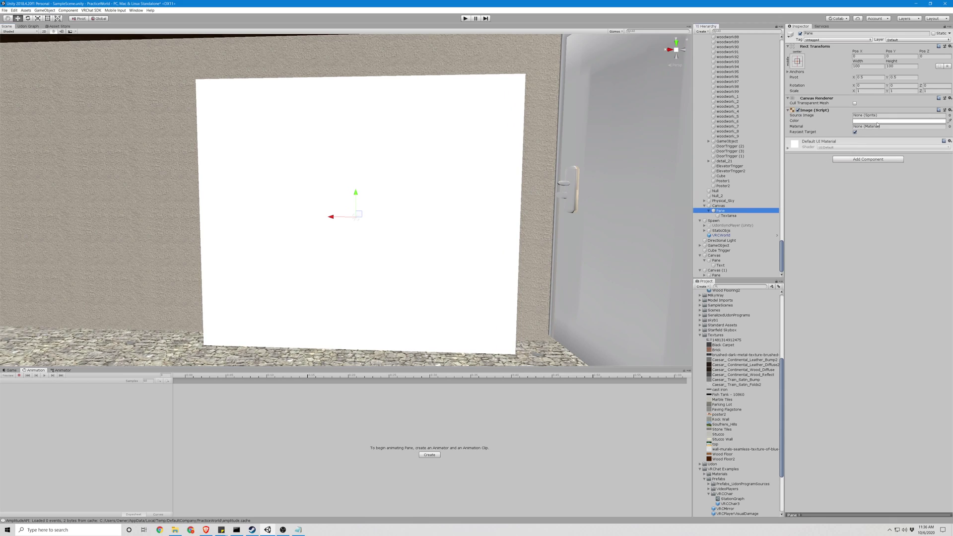
{"action": "left_click", "coordinate": [877, 121]}
{"action": "left_click", "coordinate": [25, 72]}
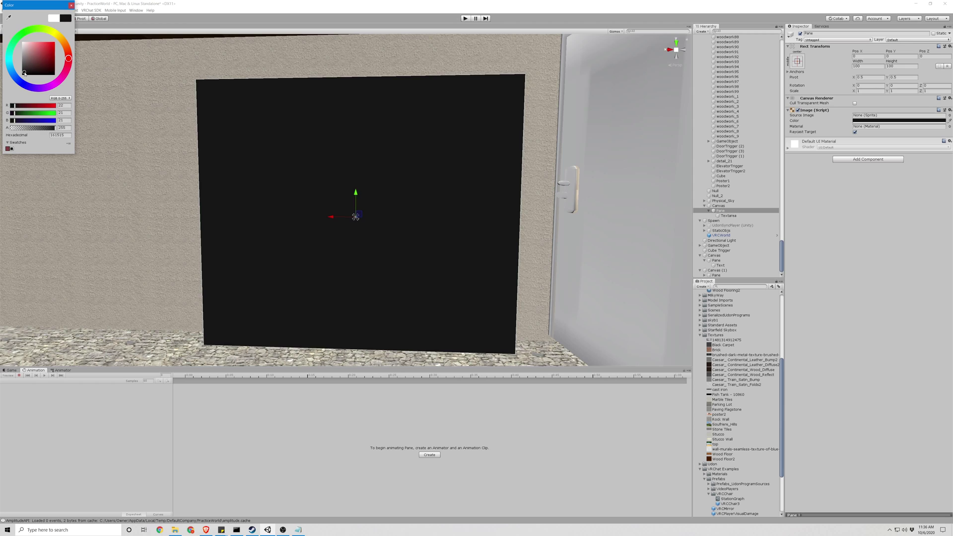
{"action": "left_click_drag", "start_coordinate": [54, 129], "coordinate": [52, 133]}
{"action": "left_click", "coordinate": [136, 142]}
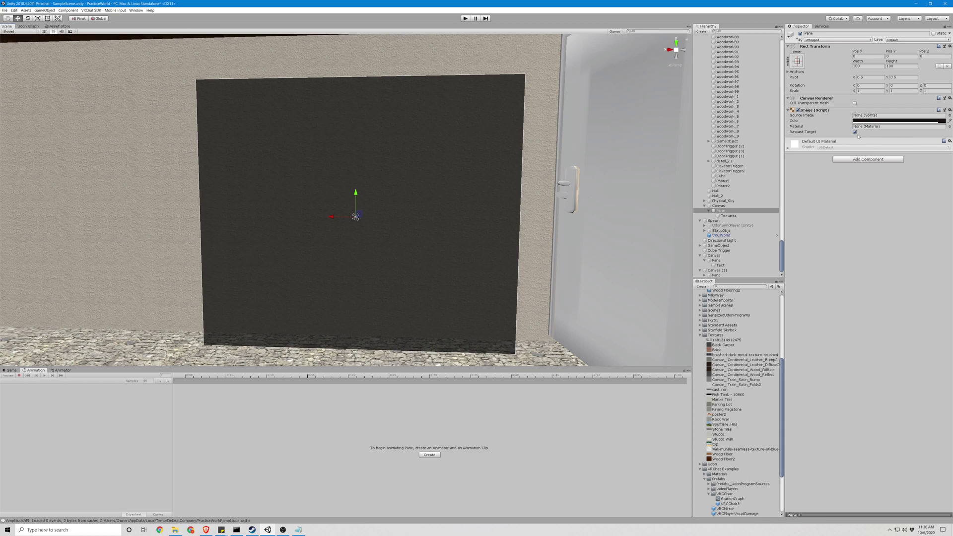
Enter "Hello Youtube Comments" as the text of the Textarea object.
{"action": "left_click", "coordinate": [729, 215]}
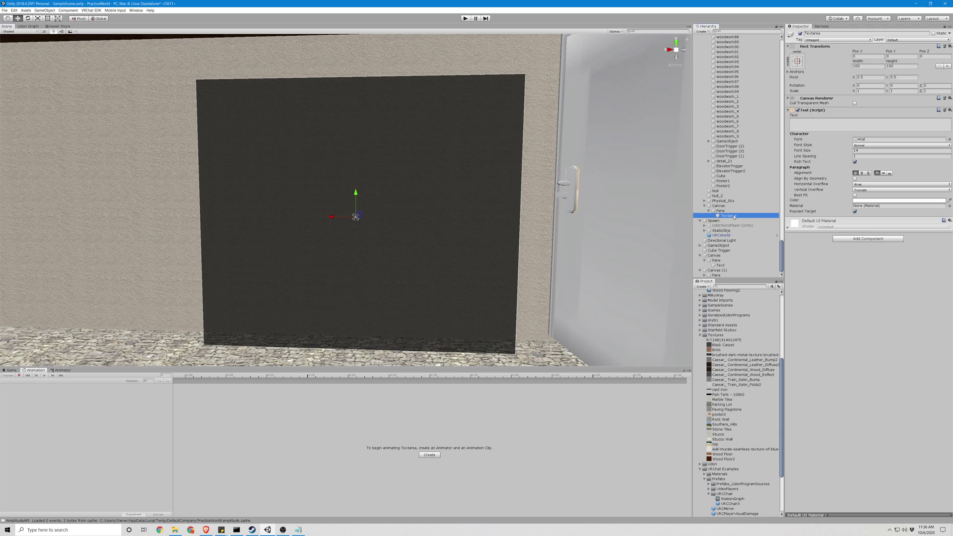
{"action": "left_click", "coordinate": [839, 124]}
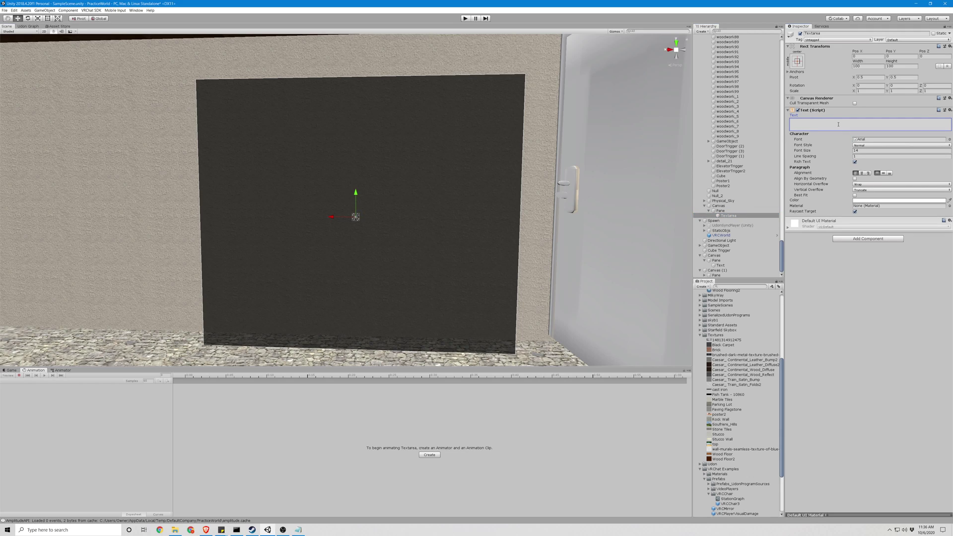
{"action": "type", "text": "Hello You"}
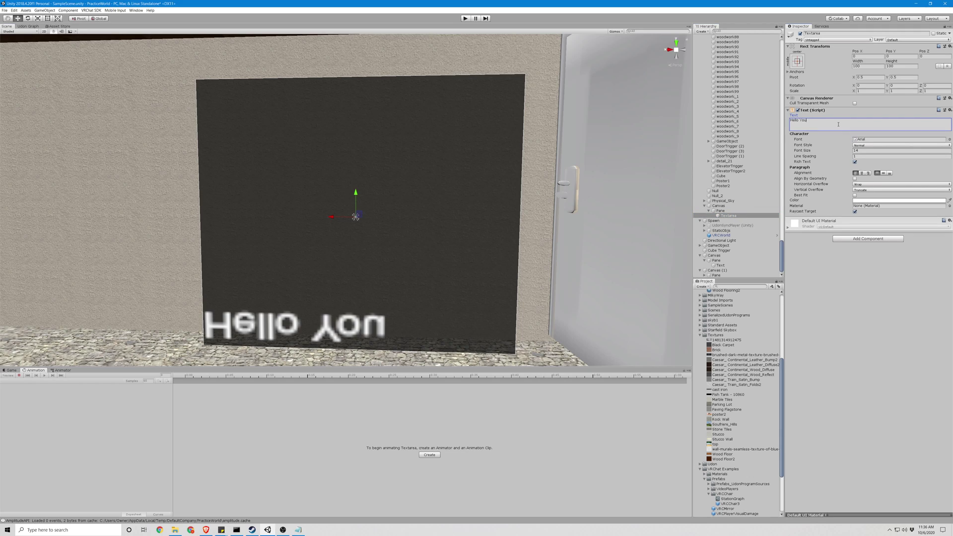
{"action": "type", "text": "tube Comments"}
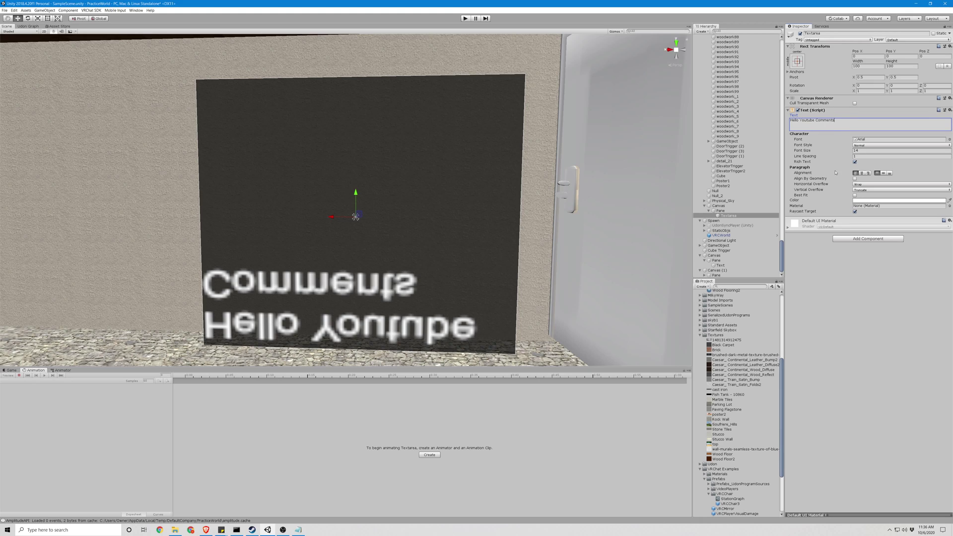
Set Dynamic Pixels Per Unit to 10 in the Canvas Scaler of the new Canvas.
{"action": "left_click", "coordinate": [719, 206]}
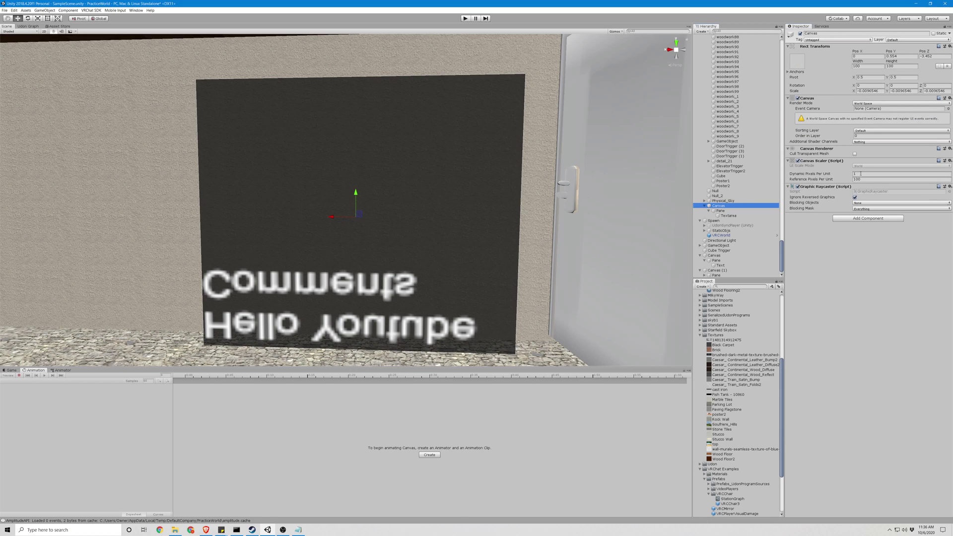
{"action": "left_click", "coordinate": [861, 174]}
{"action": "type", "text": "10"}
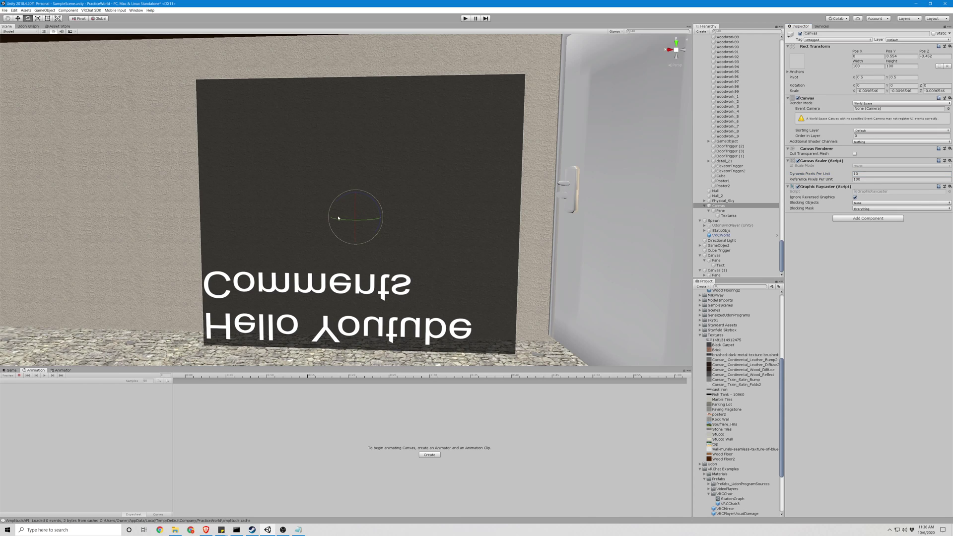
Rotate the Canvas so its text reads upright and faces the room, leaving the panel flat against the wall.
{"action": "left_click_drag", "start_coordinate": [375, 204], "coordinate": [485, 307]}
{"action": "left_click_drag", "start_coordinate": [373, 222], "coordinate": [268, 214]}
{"action": "left_click", "coordinate": [533, 205]}
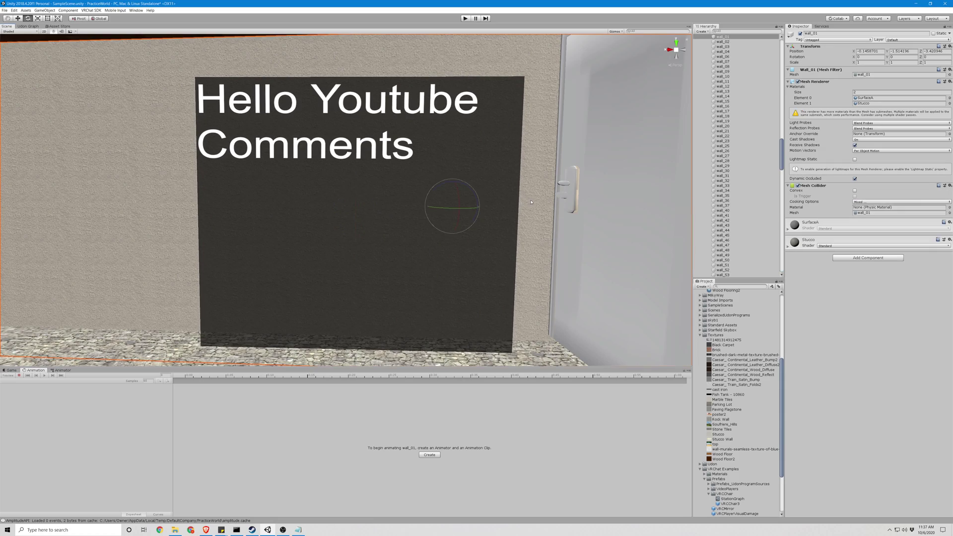
Launch a local test build of the world from the VRChat SDK control panel.
{"action": "scroll", "coordinate": [533, 206], "scroll_direction": "down", "scroll_amount": 7}
{"action": "left_click_drag", "start_coordinate": [571, 202], "coordinate": [458, 199], "text": "alt"}
{"action": "right_click_drag", "start_coordinate": [457, 198], "coordinate": [849, 195]}
{"action": "key", "text": "w"}
{"action": "key", "text": "s"}
{"action": "key", "text": "w"}
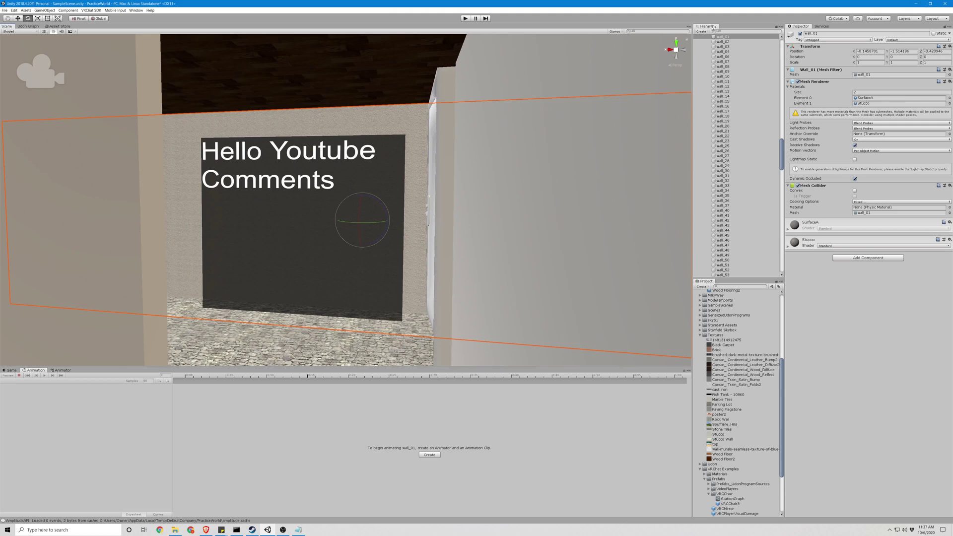
{"action": "left_click", "coordinate": [84, 10]}
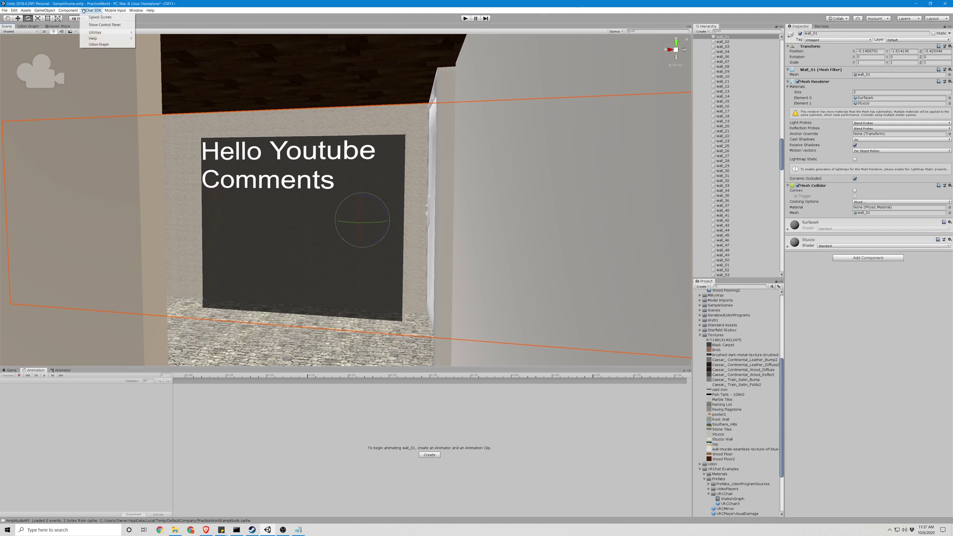
{"action": "left_click", "coordinate": [93, 24]}
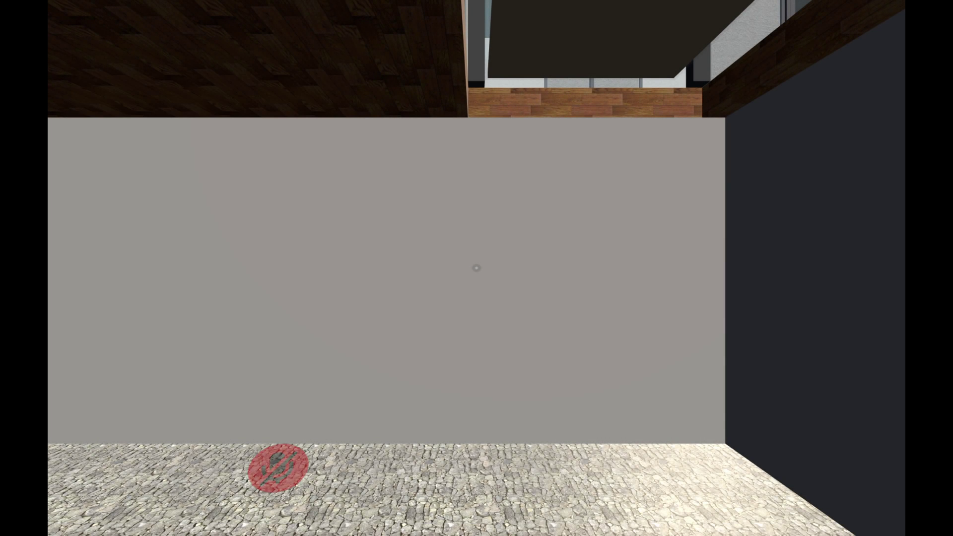
Walk up to the sign in the VRChat test world and examine how its text is displayed.
{"action": "key", "text": "w"}
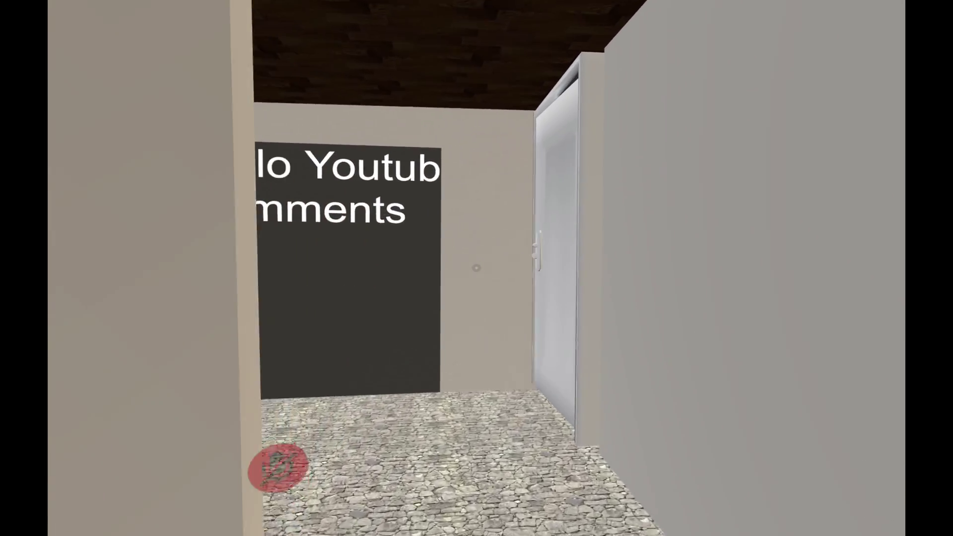
{"action": "key", "text": "w"}
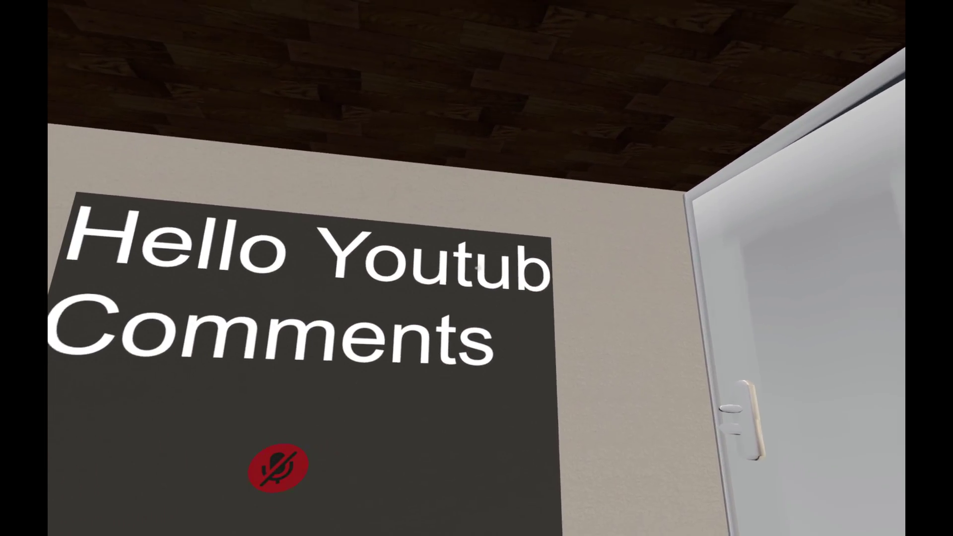
{"action": "key", "text": "d"}
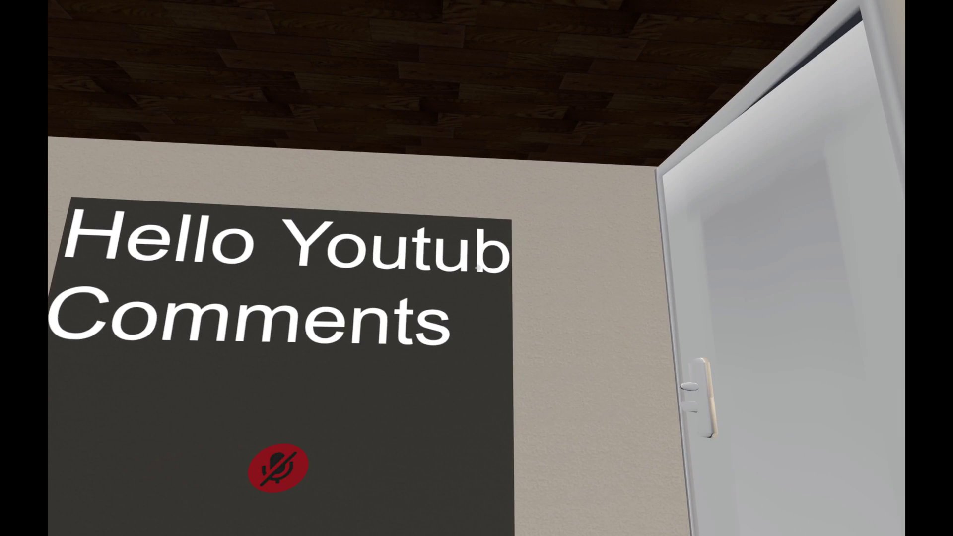
{"action": "key", "text": "a"}
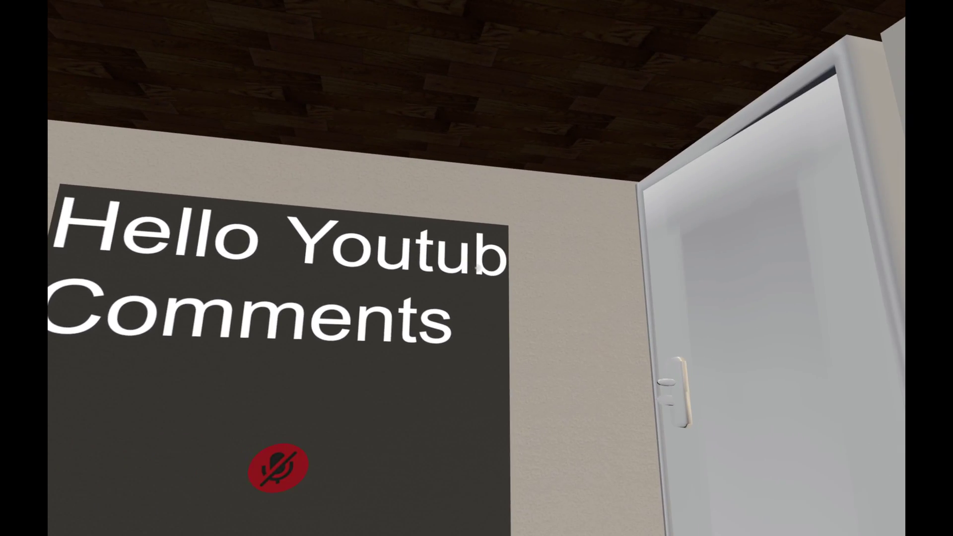
{"action": "key", "text": "w"}
{"action": "key", "text": "s"}
Climb the stairs to the glass elevator, ride it down and look at the sign from the hallway again.
{"action": "key", "text": "w"}
{"action": "key", "text": "w"}
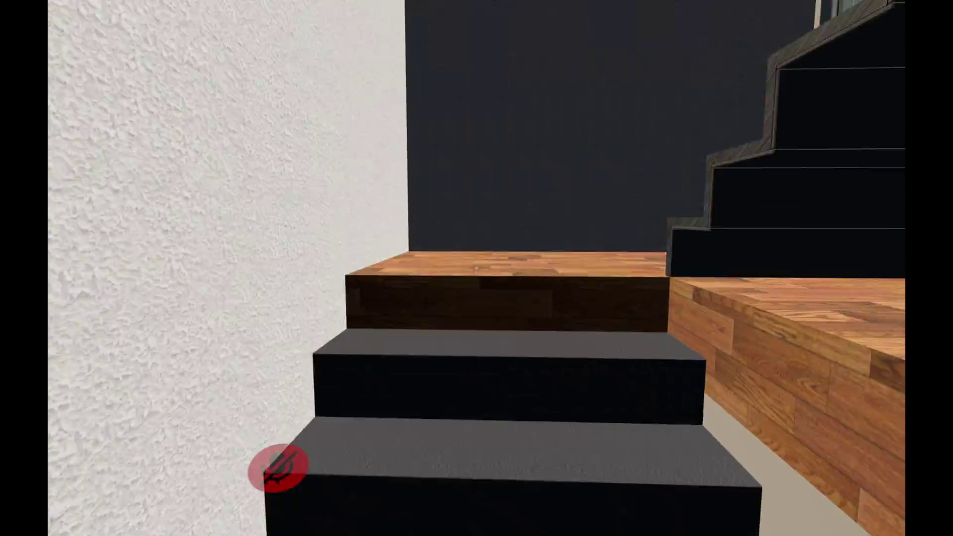
{"action": "key", "text": "w"}
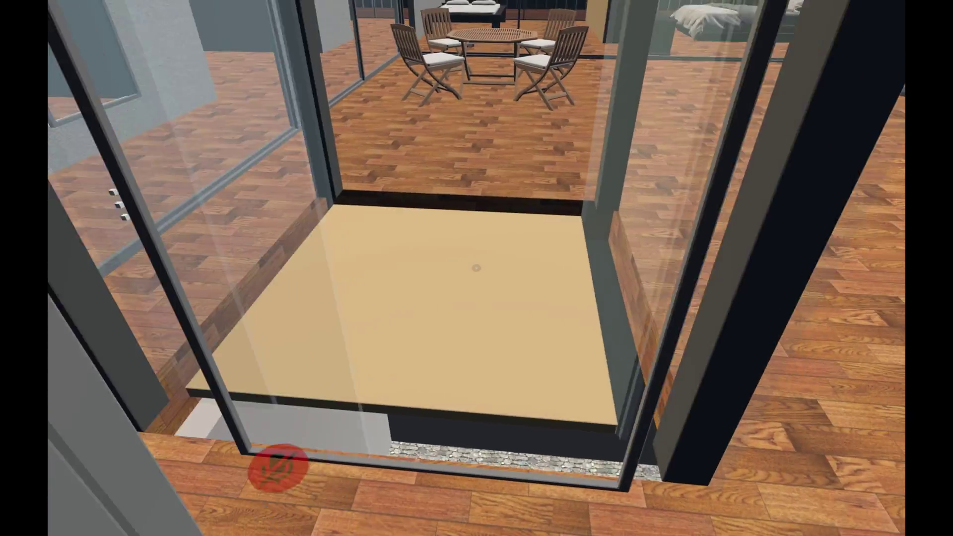
{"action": "key", "text": "w"}
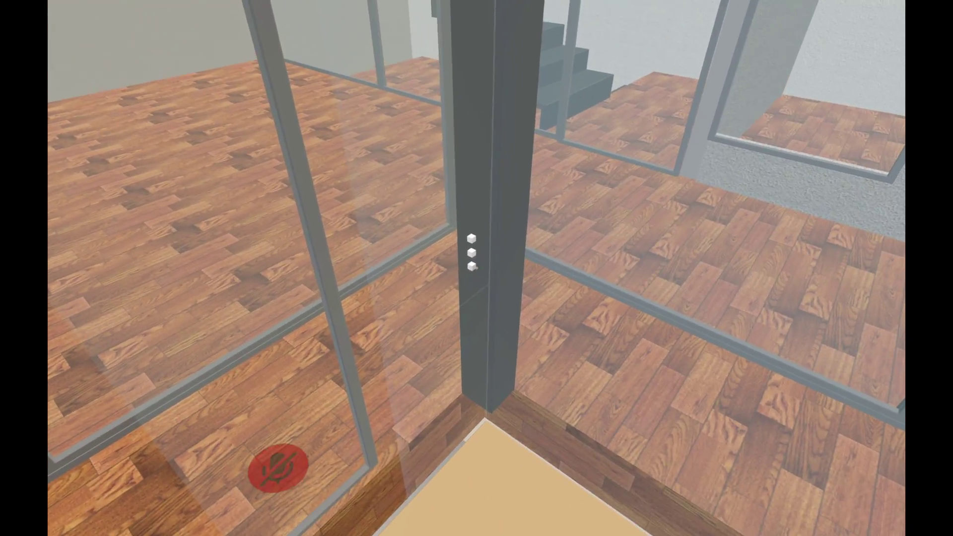
{"action": "left_click", "coordinate": [477, 268]}
{"action": "key", "text": "w"}
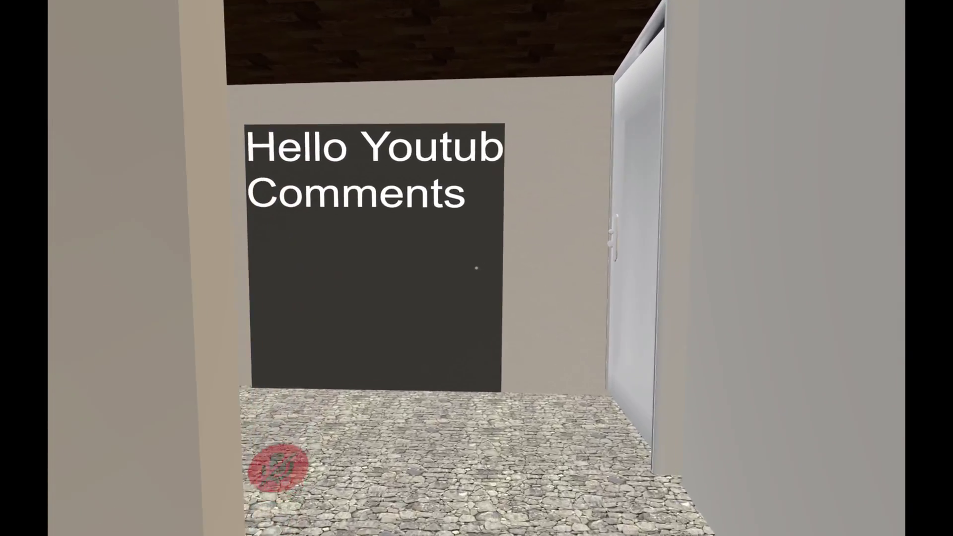
Exit the VRChat test client through its settings and return to Unity.
{"action": "key", "text": "Escape"}
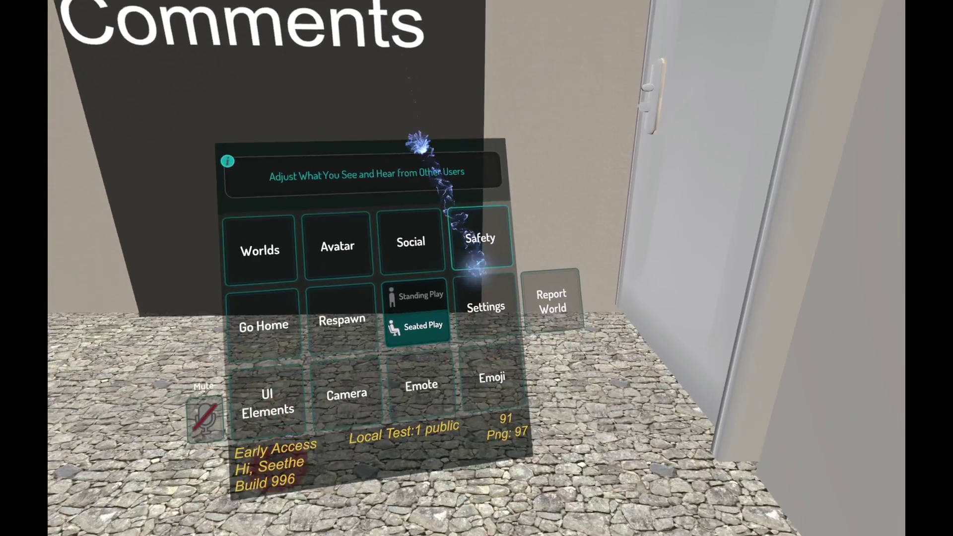
{"action": "left_click", "coordinate": [483, 299]}
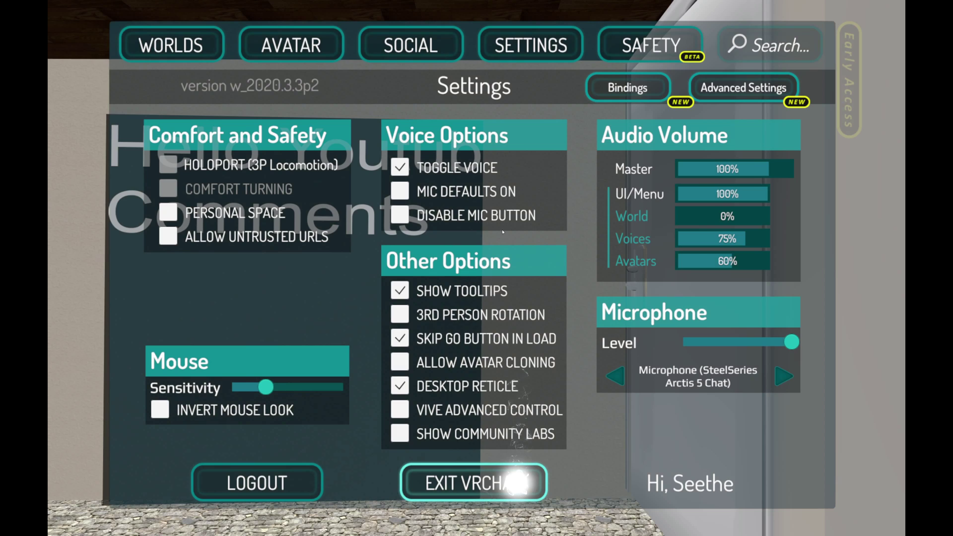
{"action": "left_click", "coordinate": [518, 483]}
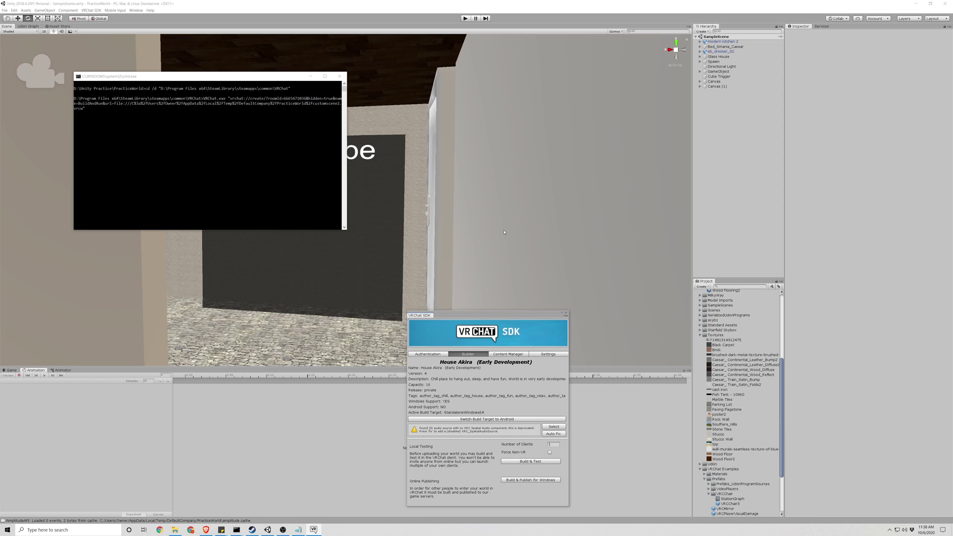
Scale the Textarea on the Glass House sign down uniformly to about 0.67.
{"action": "left_click", "coordinate": [352, 156]}
{"action": "right_click_drag", "start_coordinate": [444, 161], "coordinate": [460, 158]}
{"action": "left_click", "coordinate": [728, 92]}
{"action": "left_click", "coordinate": [18, 19]}
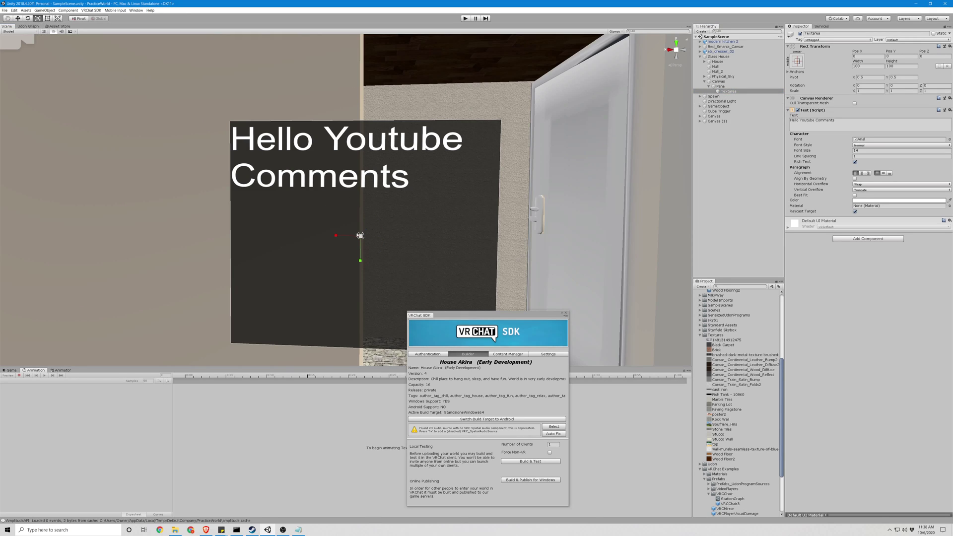
{"action": "left_click_drag", "start_coordinate": [361, 236], "coordinate": [364, 248]}
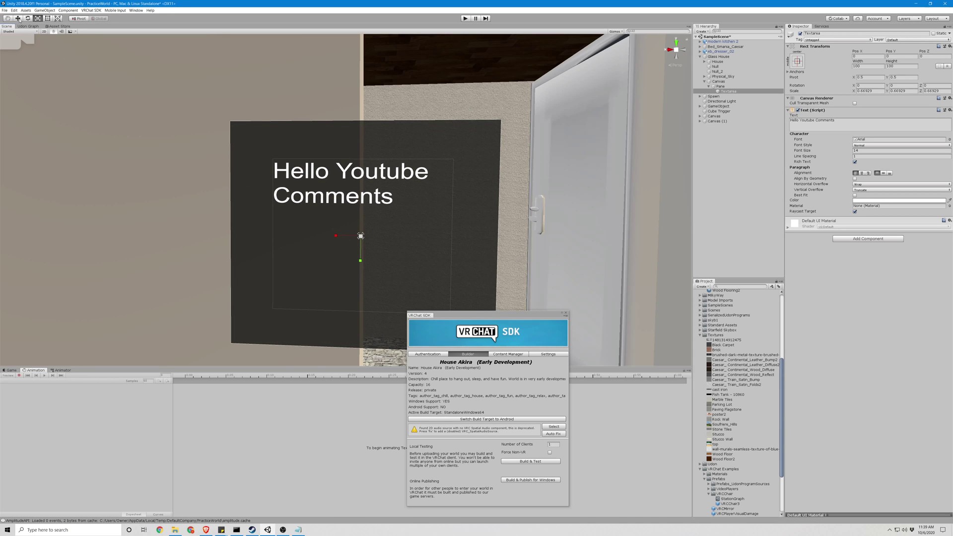
Move the Textarea on its pane to about X -1.2, Y -10.6 and close the VRChat SDK control panel.
{"action": "left_click_drag", "start_coordinate": [338, 239], "coordinate": [336, 234]}
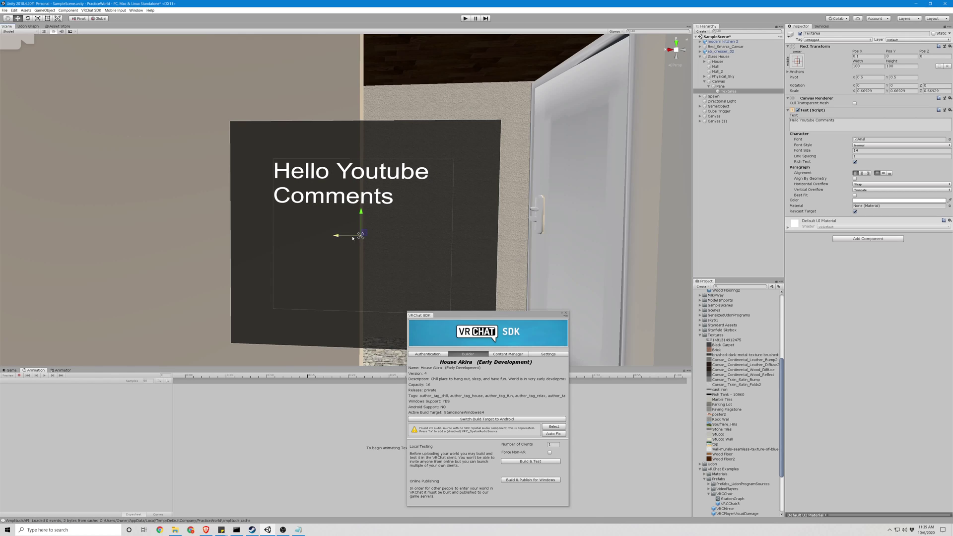
{"action": "left_click", "coordinate": [729, 91]}
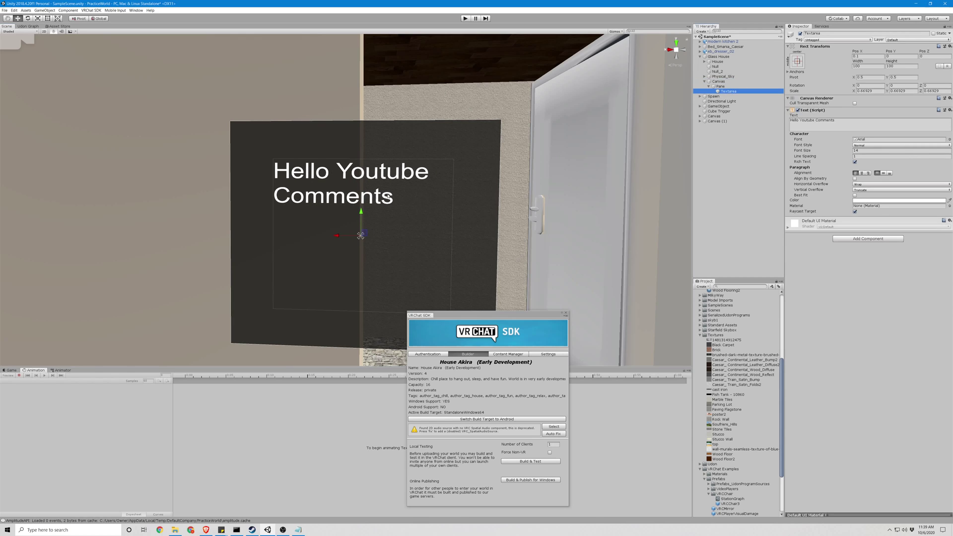
{"action": "left_click_drag", "start_coordinate": [339, 236], "coordinate": [358, 235]}
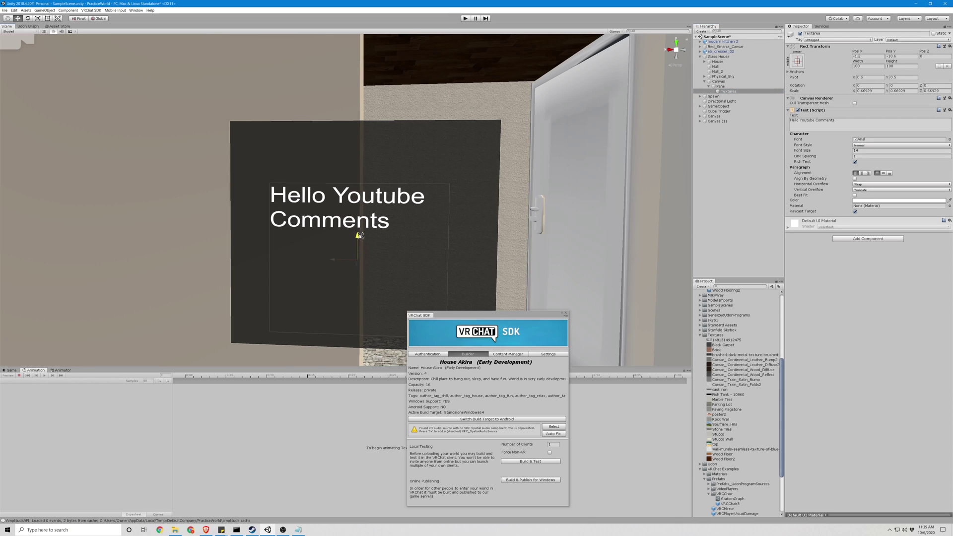
{"action": "left_click", "coordinate": [567, 313]}
{"action": "left_click", "coordinate": [565, 314]}
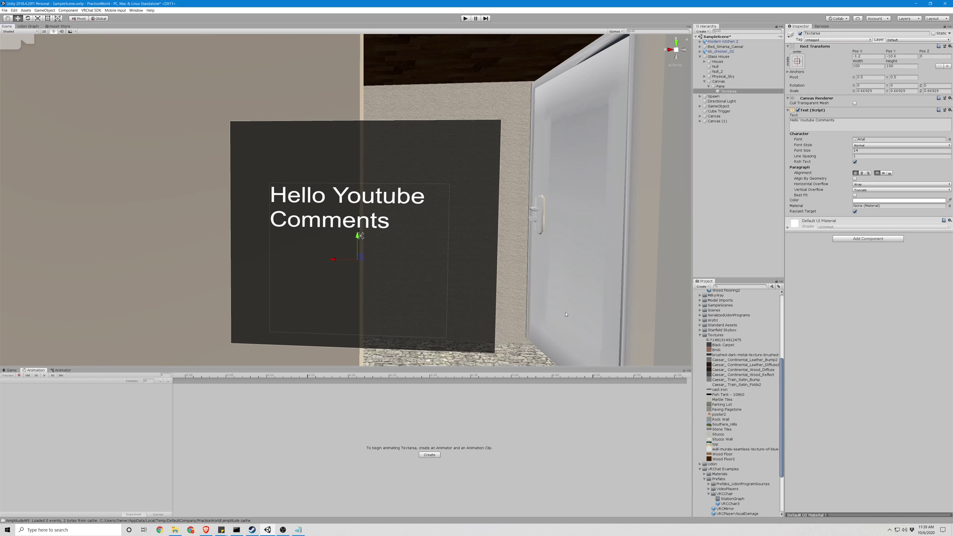
Examine the text's size and placement on the sign from nearer and farther along the hallway.
{"action": "right_click_drag", "start_coordinate": [595, 272], "coordinate": [563, 279]}
{"action": "key", "text": "s"}
{"action": "key", "text": "w"}
{"action": "key", "text": "s"}
{"action": "key", "text": "w"}
{"action": "key", "text": "s"}
{"action": "key", "text": "w"}
{"action": "key", "text": "s"}
{"action": "key", "text": "w"}
{"action": "key", "text": "s"}
{"action": "key", "text": "w"}
{"action": "key", "text": "s"}
{"action": "key", "text": "w"}
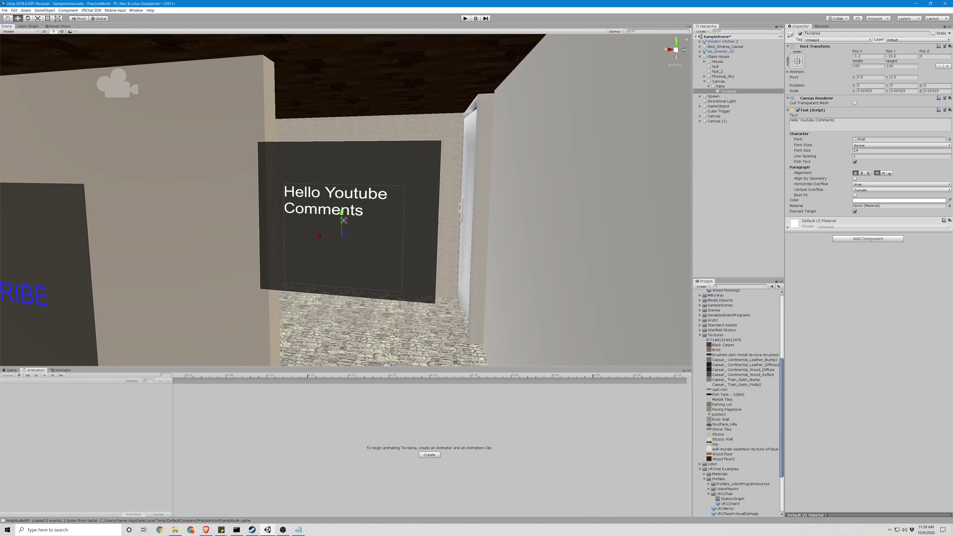